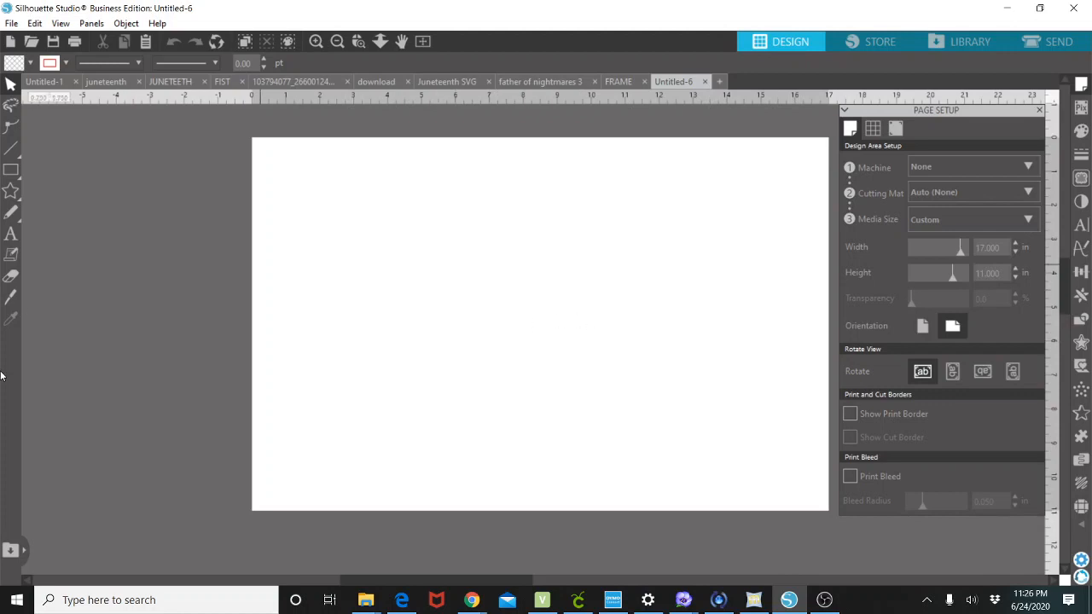
Add a text object on the page spelling the account owner's first name, with its first letter capitalized.
{"action": "left_click", "coordinate": [10, 234]}
{"action": "left_click", "coordinate": [421, 290]}
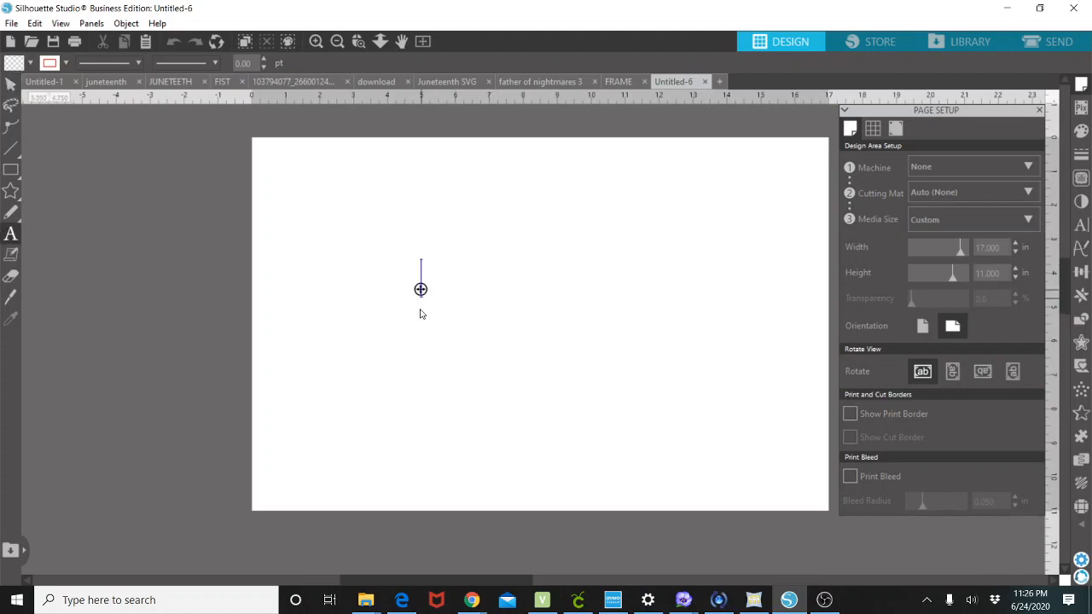
{"action": "type", "text": "cha"}
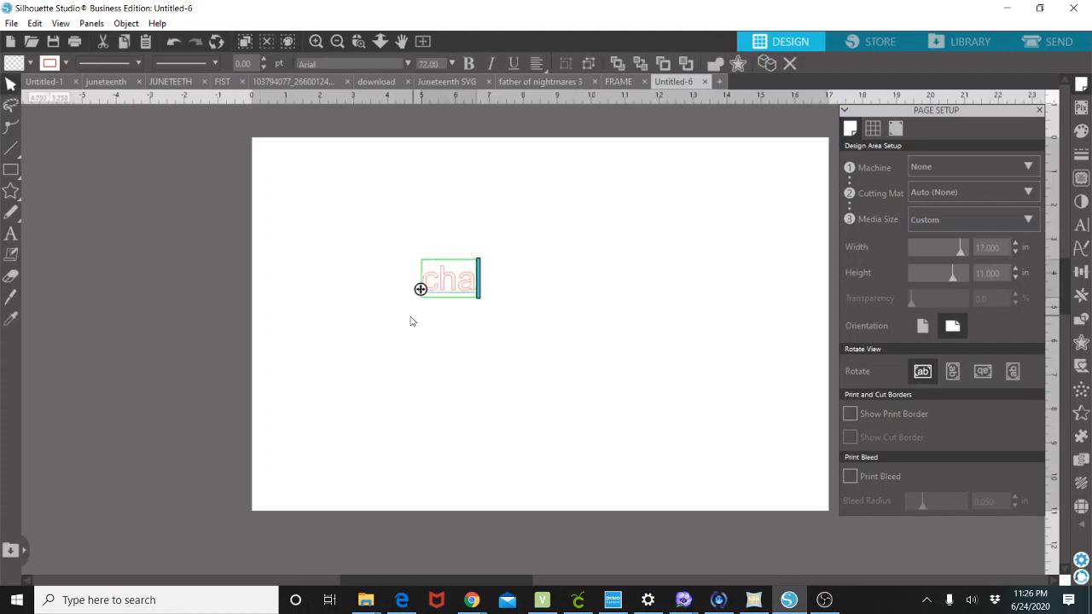
{"action": "type", "text": "rese"}
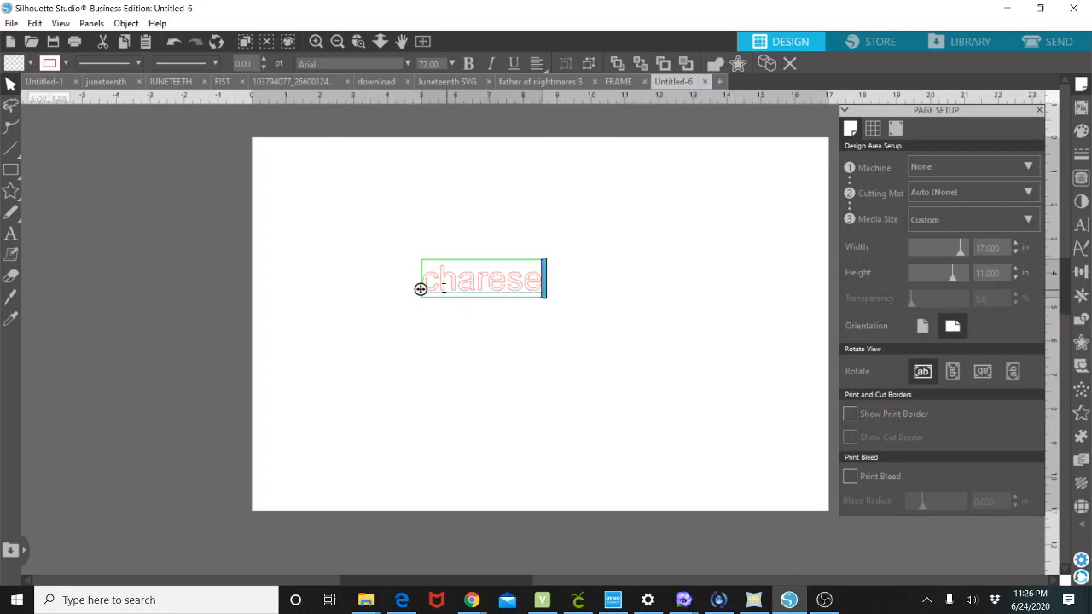
{"action": "left_click_drag", "start_coordinate": [442, 288], "coordinate": [419, 288]}
{"action": "type", "text": "C"}
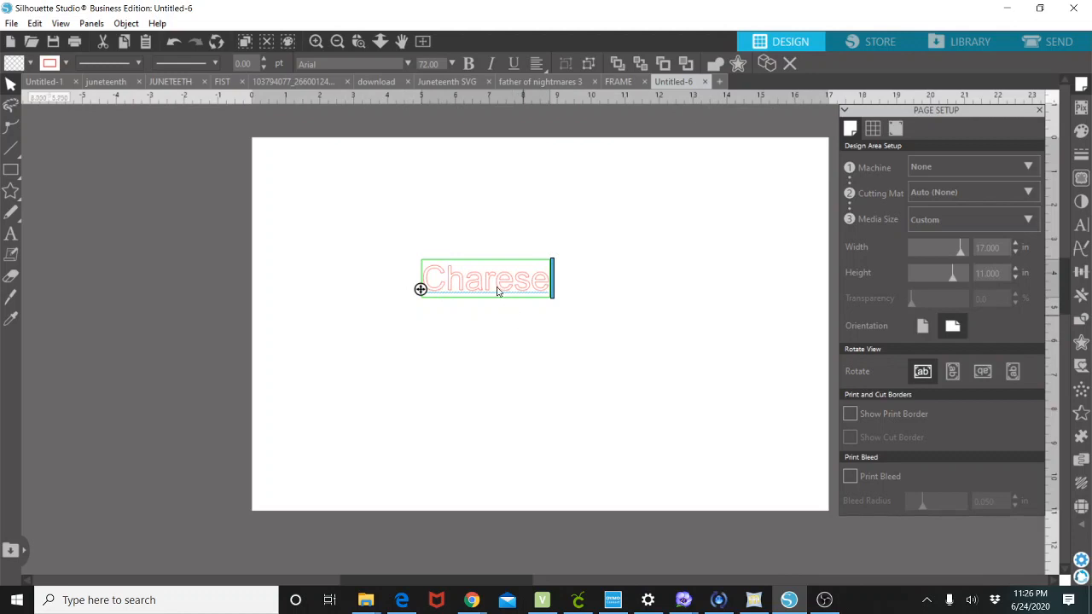
Select the text, enlarge it to about 9.4 in wide and move it higher on the page.
{"action": "left_click", "coordinate": [536, 326]}
{"action": "left_click", "coordinate": [498, 287]}
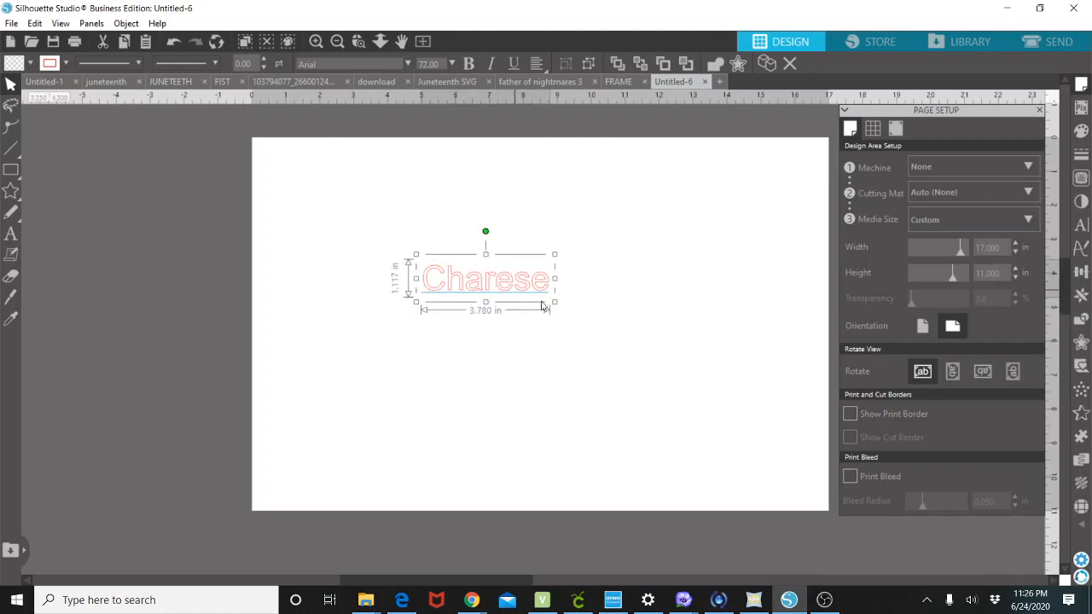
{"action": "left_click_drag", "start_coordinate": [556, 303], "coordinate": [720, 444]}
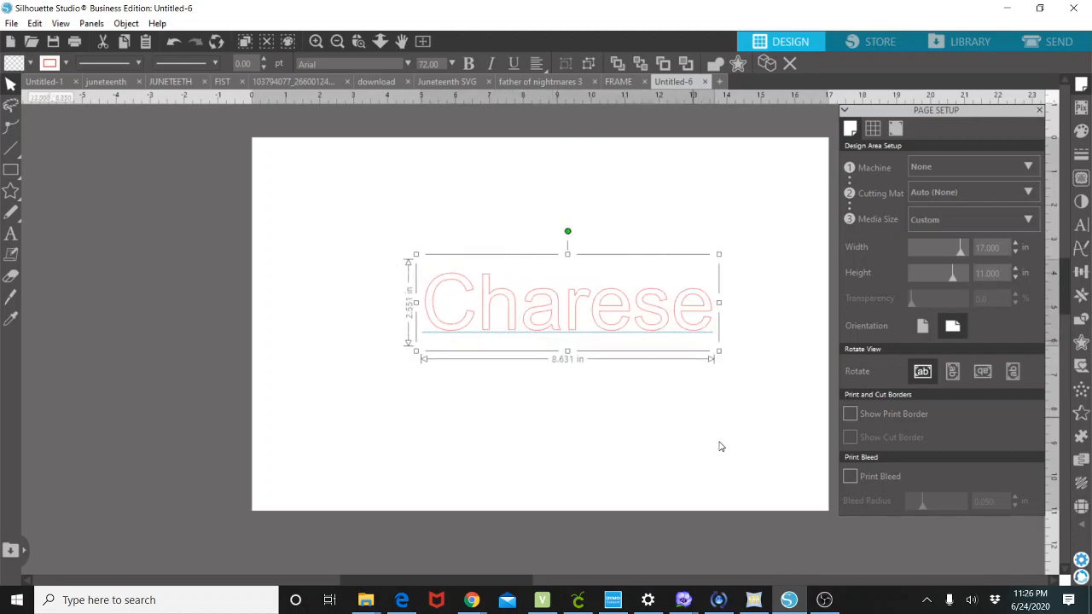
{"action": "left_click_drag", "start_coordinate": [631, 317], "coordinate": [608, 270]}
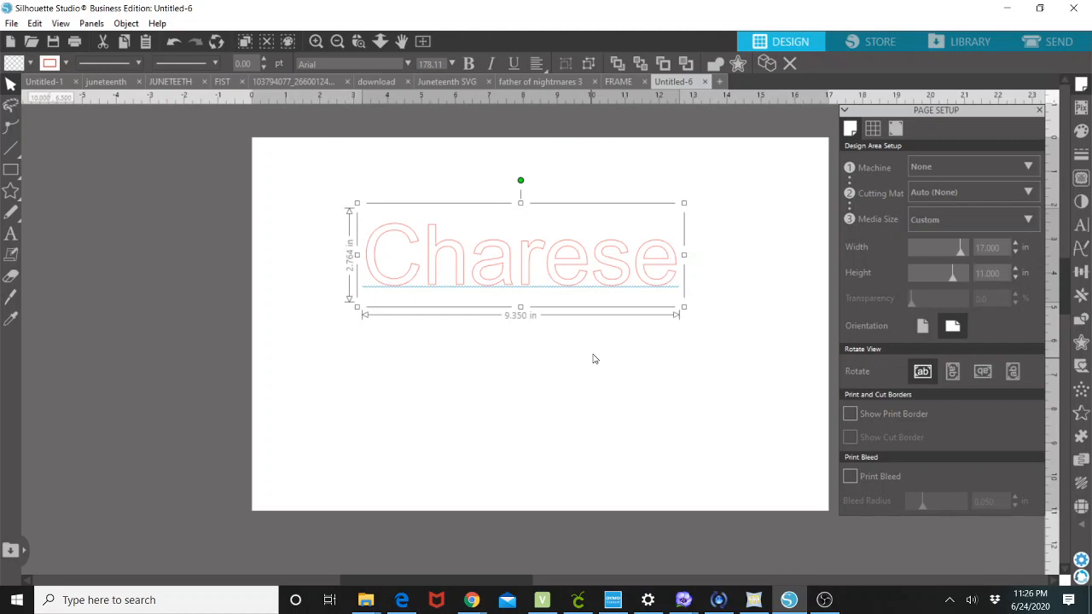
Open the Rhinestones panel and apply the outline rhinestone effect to the text.
{"action": "left_click", "coordinate": [1081, 508]}
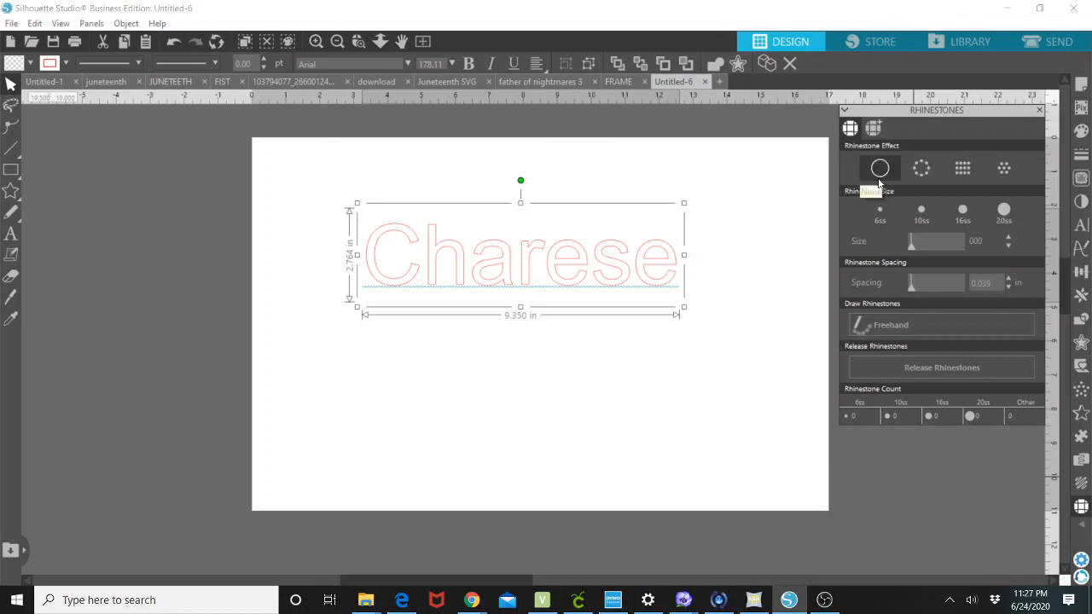
{"action": "left_click", "coordinate": [921, 170]}
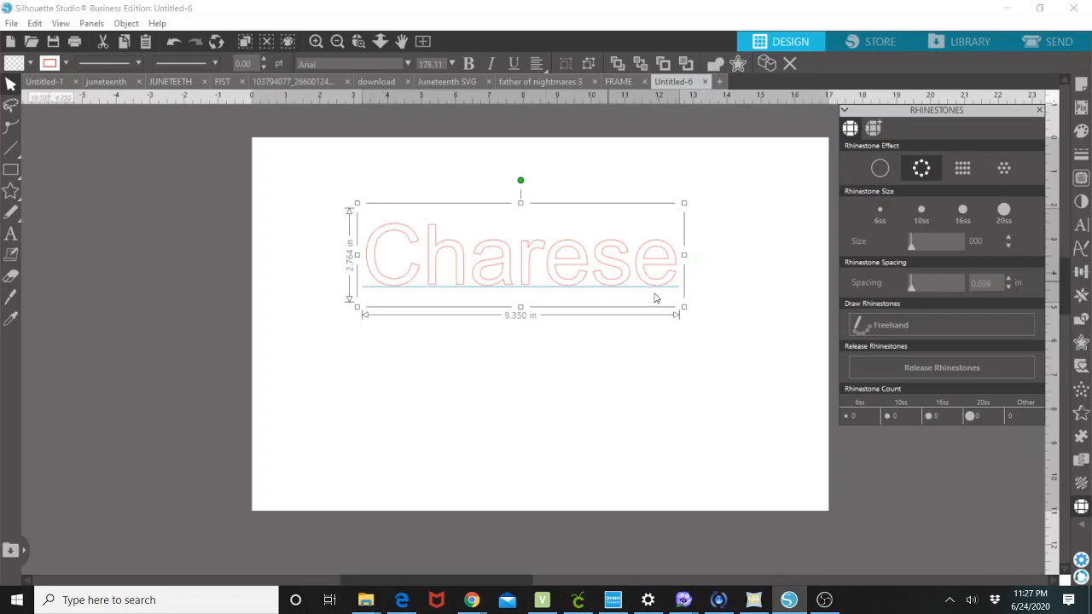
{"action": "left_click", "coordinate": [957, 178]}
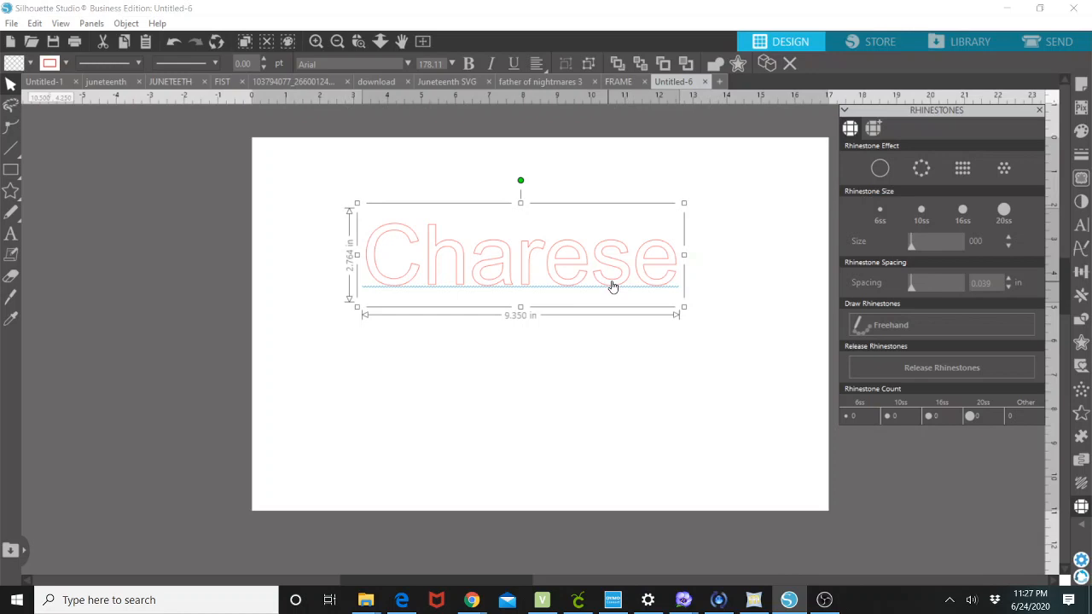
{"action": "left_click", "coordinate": [922, 173]}
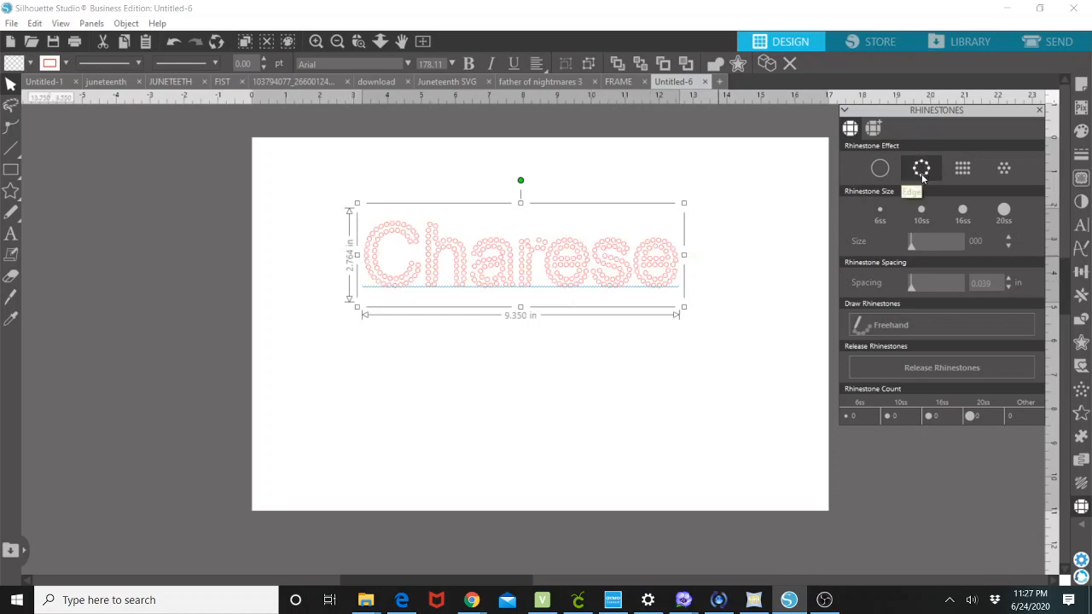
Compare the 6ss and 10ss stone sizes, then enlarge the rhinestone text to about 11 in wide and move it up.
{"action": "left_click", "coordinate": [882, 221]}
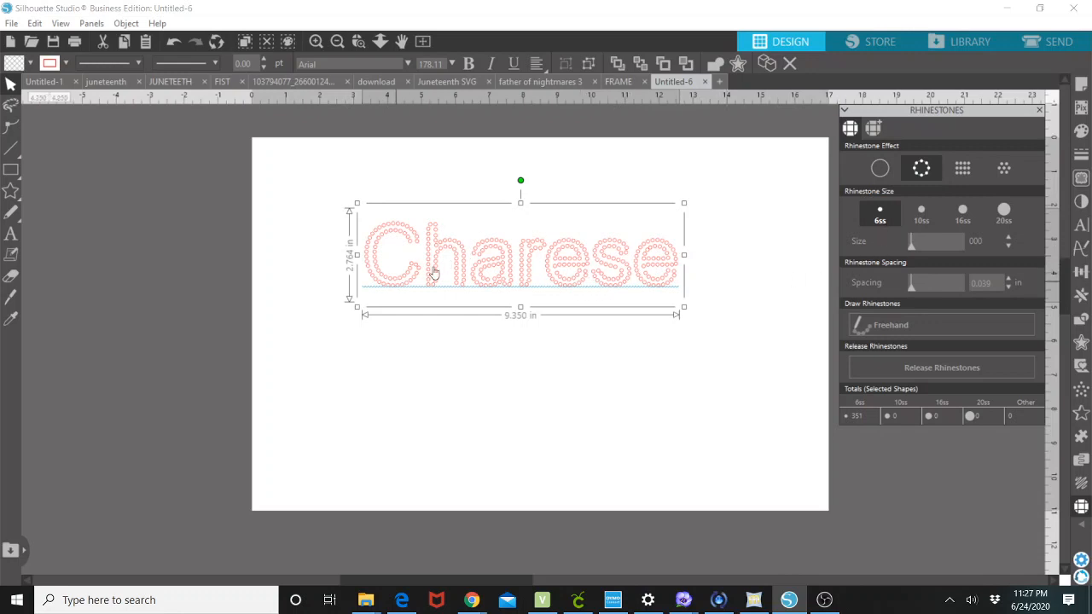
{"action": "left_click", "coordinate": [922, 215]}
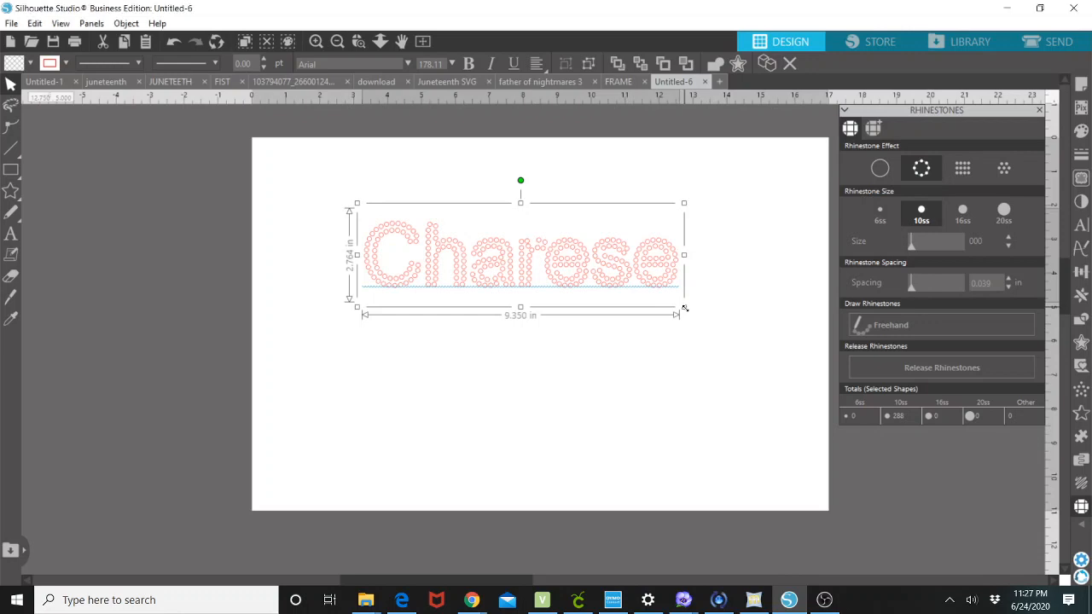
{"action": "left_click_drag", "start_coordinate": [735, 349], "coordinate": [739, 355]}
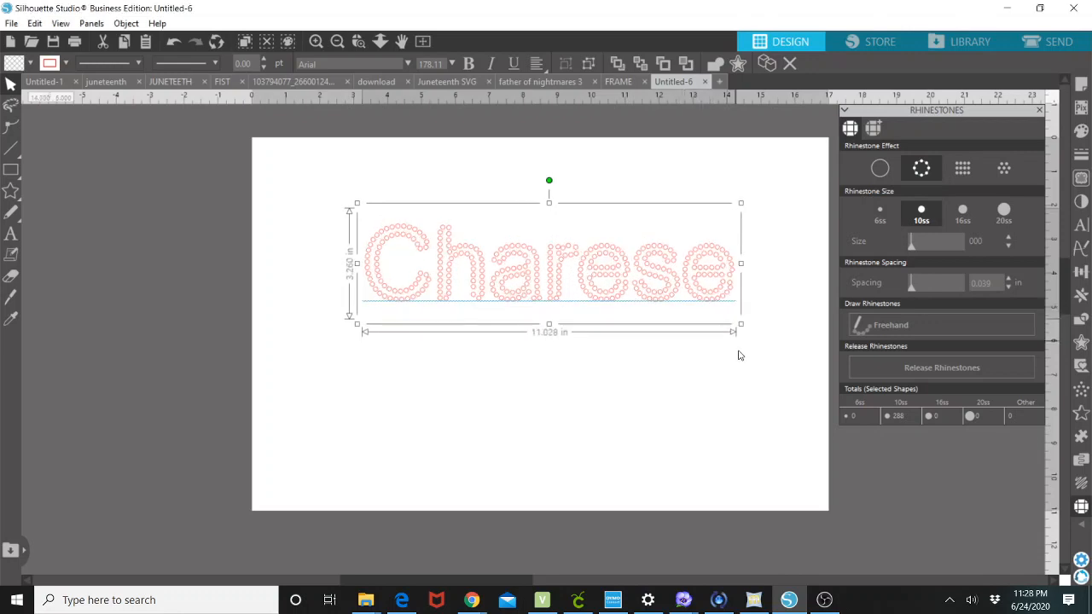
{"action": "left_click_drag", "start_coordinate": [547, 258], "coordinate": [489, 233]}
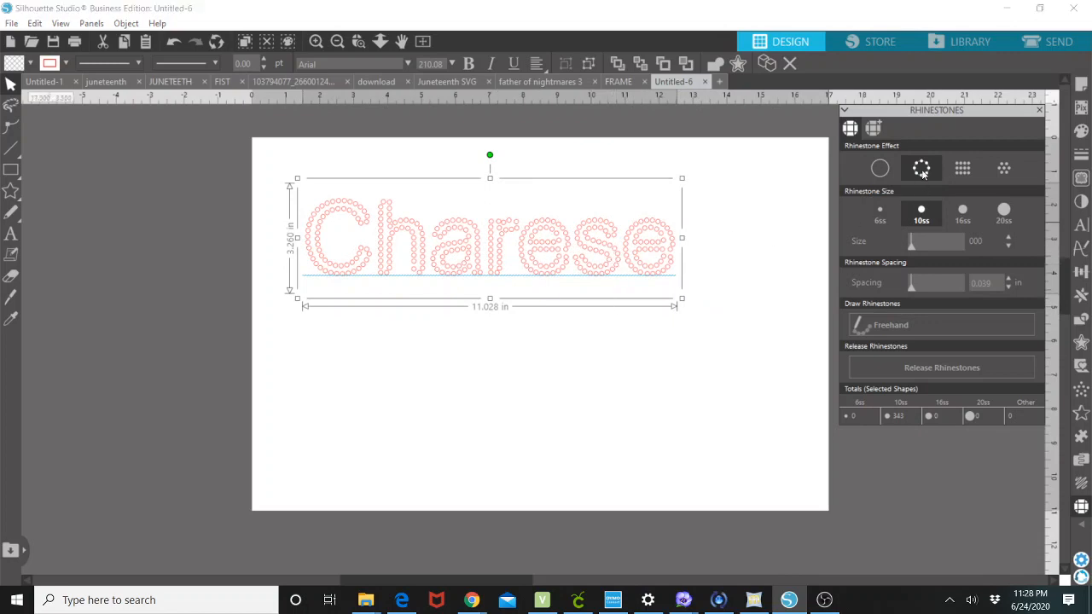
Try the 6ss stone size and the grid and scatter rhinestone effects on the text.
{"action": "left_click", "coordinate": [881, 219]}
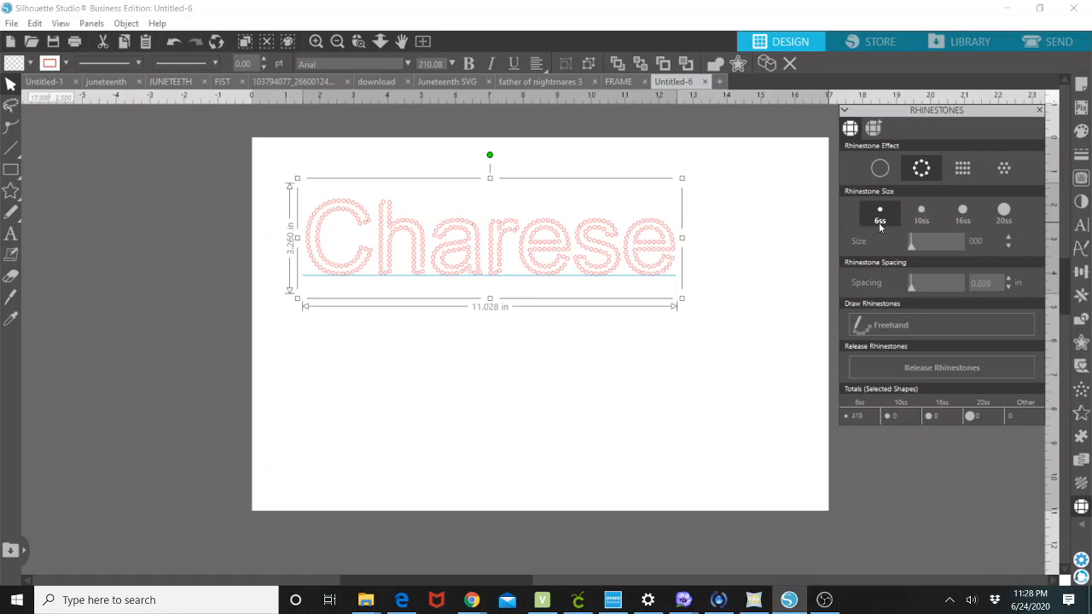
{"action": "left_click", "coordinate": [920, 213]}
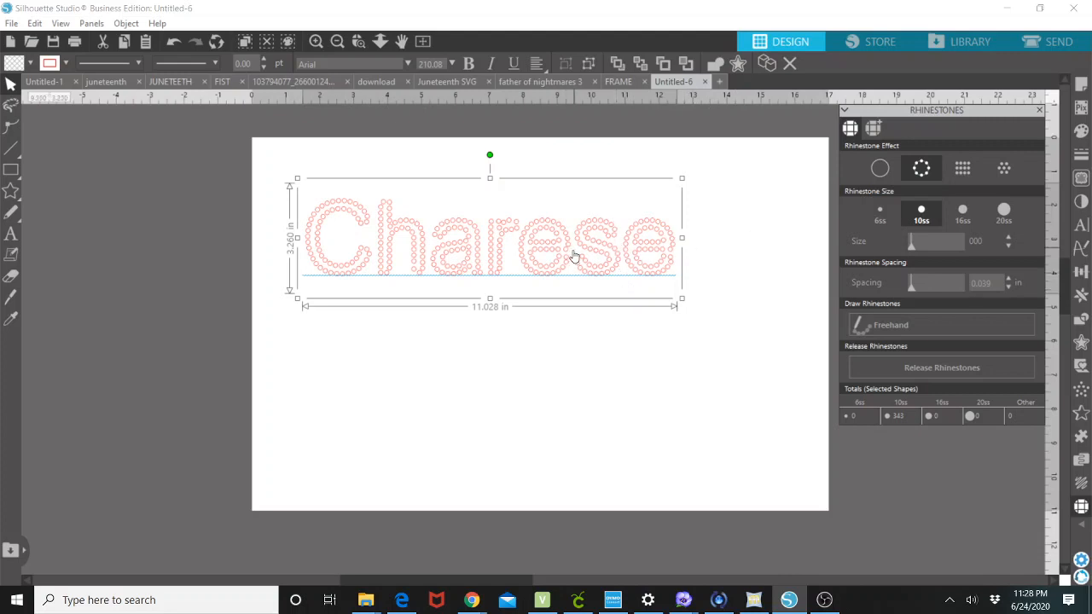
{"action": "left_click", "coordinate": [969, 175]}
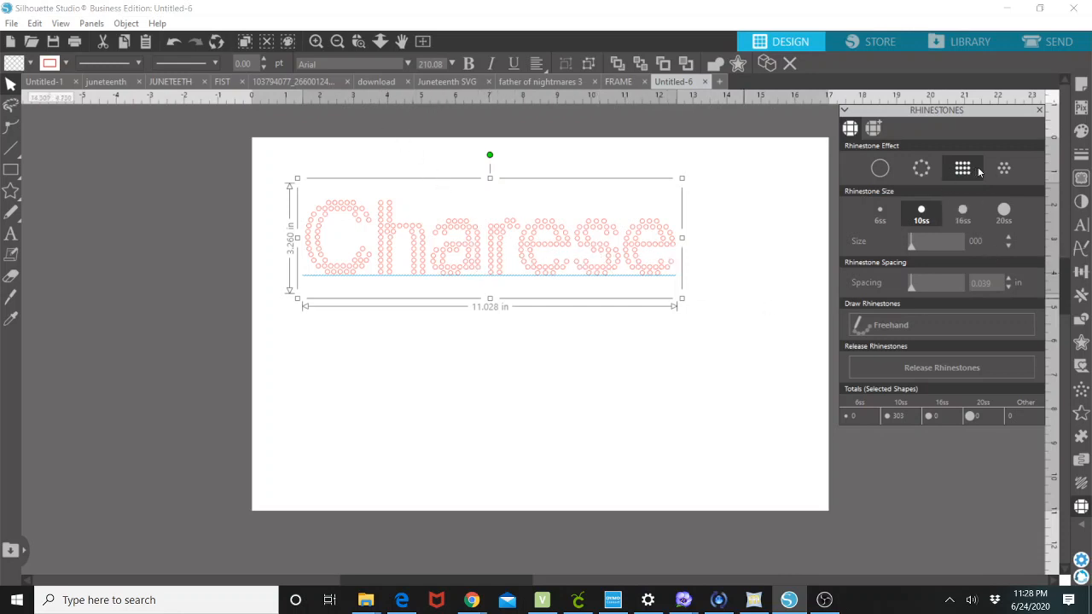
{"action": "left_click", "coordinate": [1004, 170]}
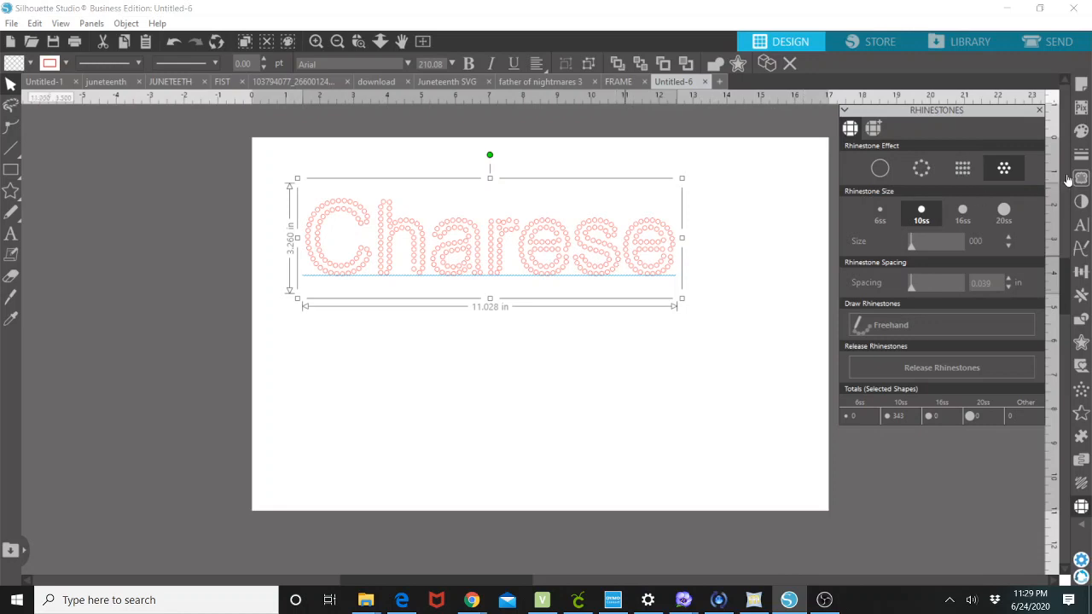
Set the stone size to 16ss and enlarge the rhinestone text to about 13.2 in wide.
{"action": "left_click", "coordinate": [963, 215]}
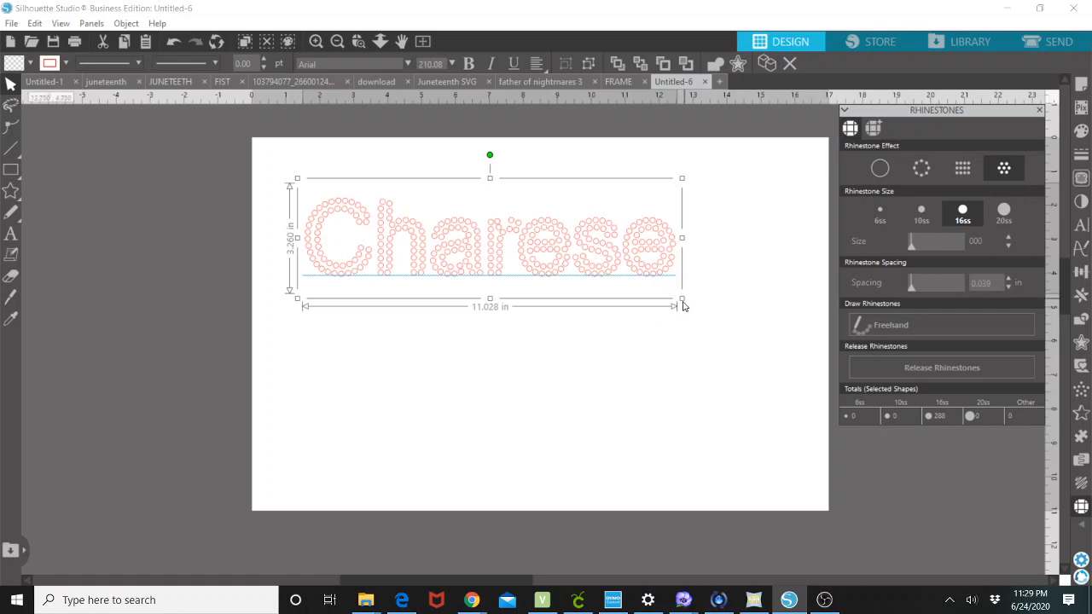
{"action": "left_click_drag", "start_coordinate": [744, 347], "coordinate": [748, 357]}
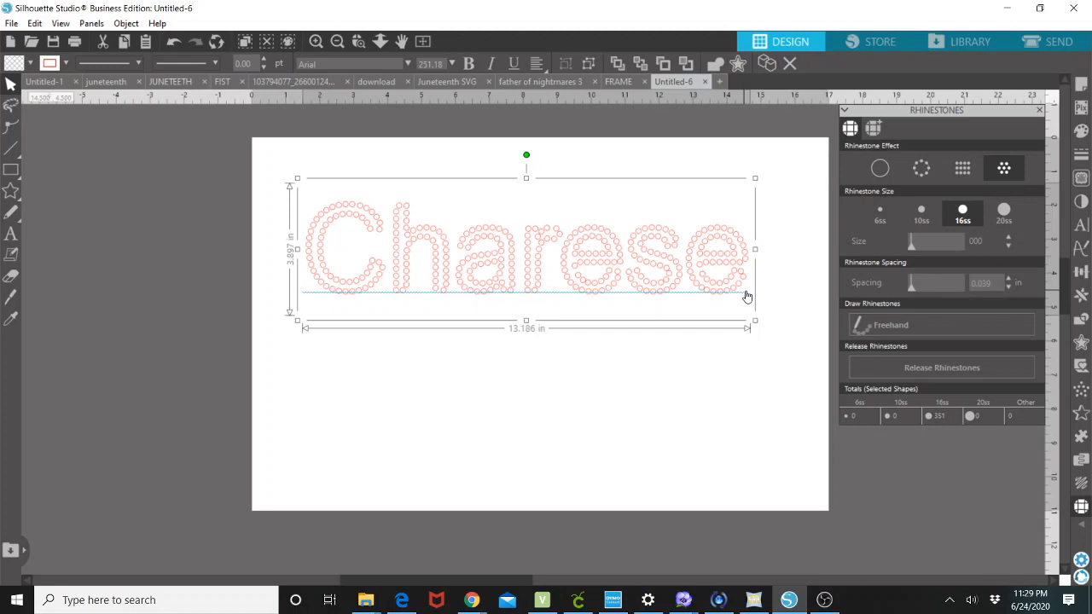
Switch the rhinestone effect to grid and then back to outline.
{"action": "left_click", "coordinate": [964, 170]}
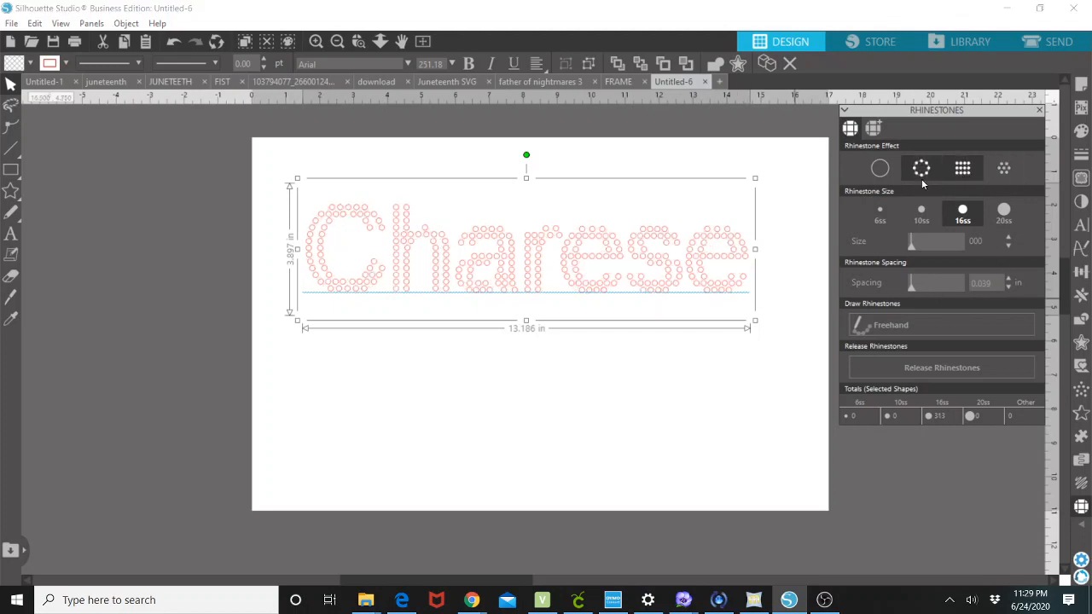
{"action": "left_click", "coordinate": [924, 177]}
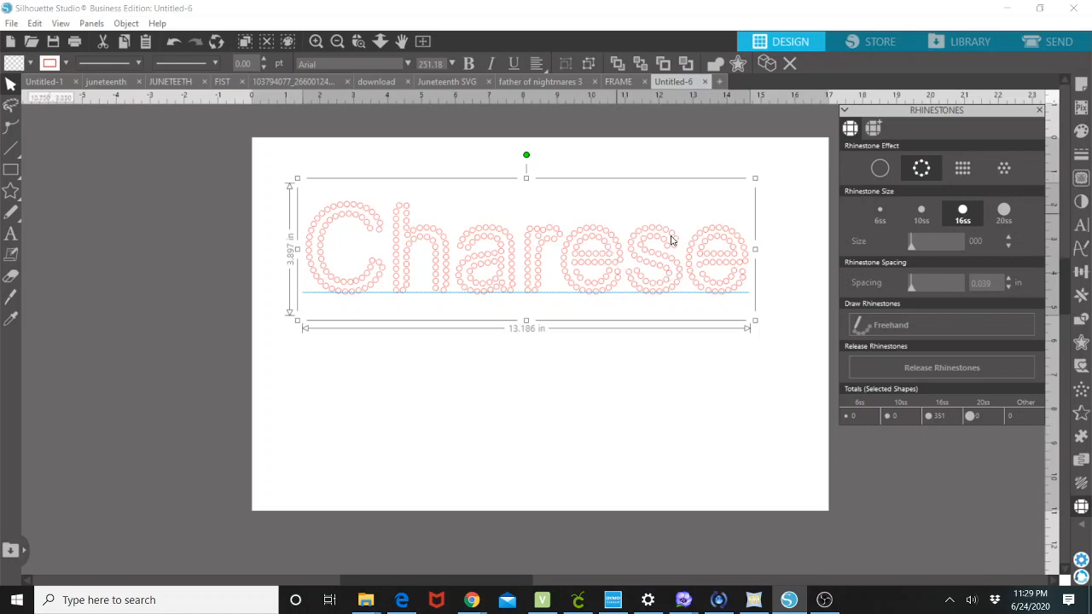
Browse the User Designs library and open the afro design.
{"action": "left_click", "coordinate": [959, 42]}
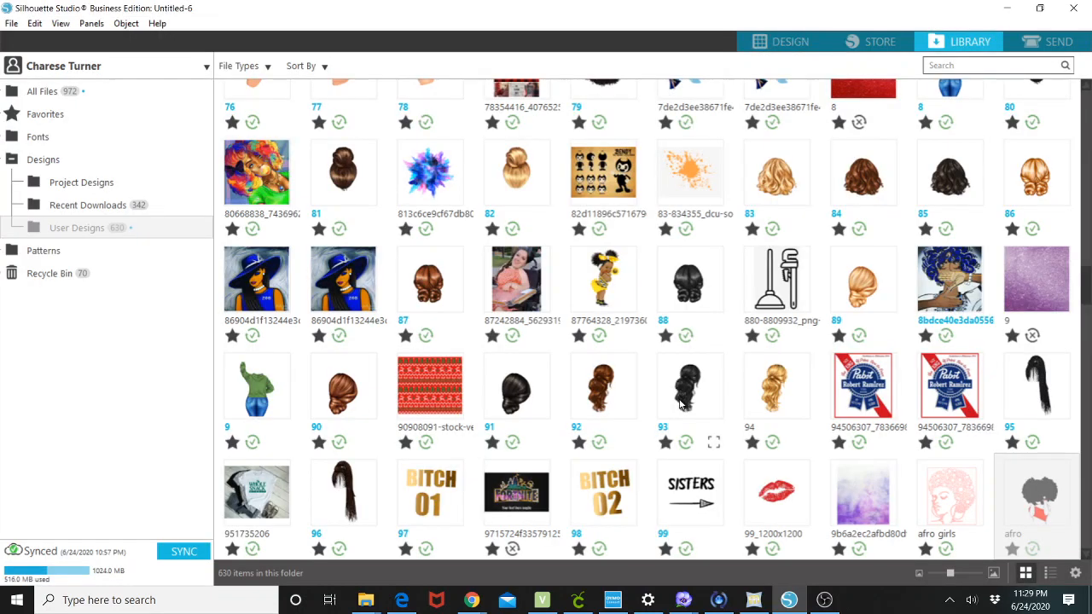
{"action": "scroll", "coordinate": [681, 413], "scroll_direction": "down", "scroll_amount": 5}
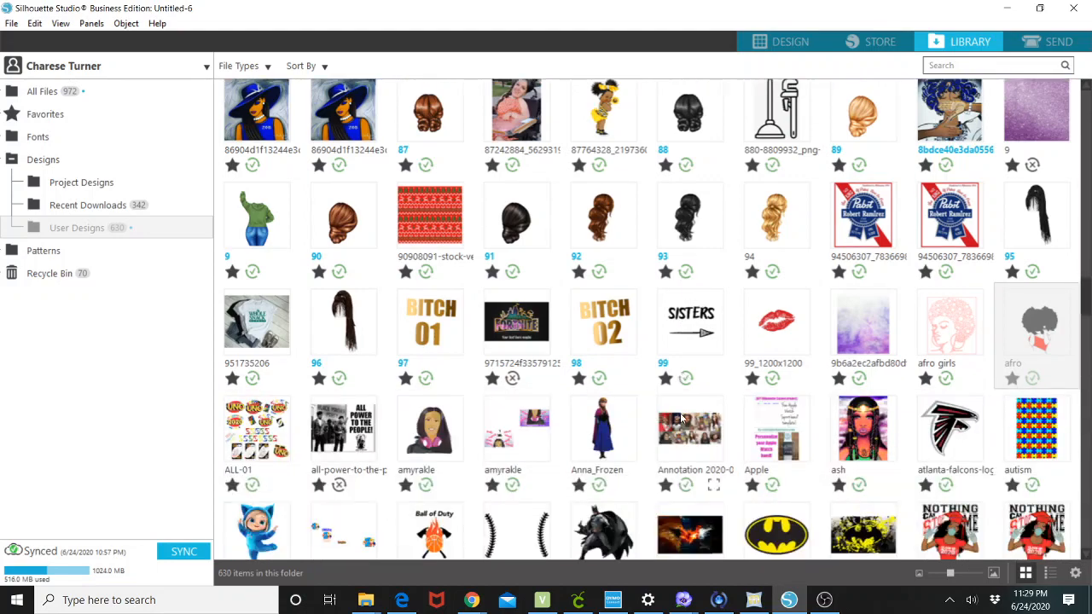
{"action": "scroll", "coordinate": [684, 419], "scroll_direction": "down", "scroll_amount": 2}
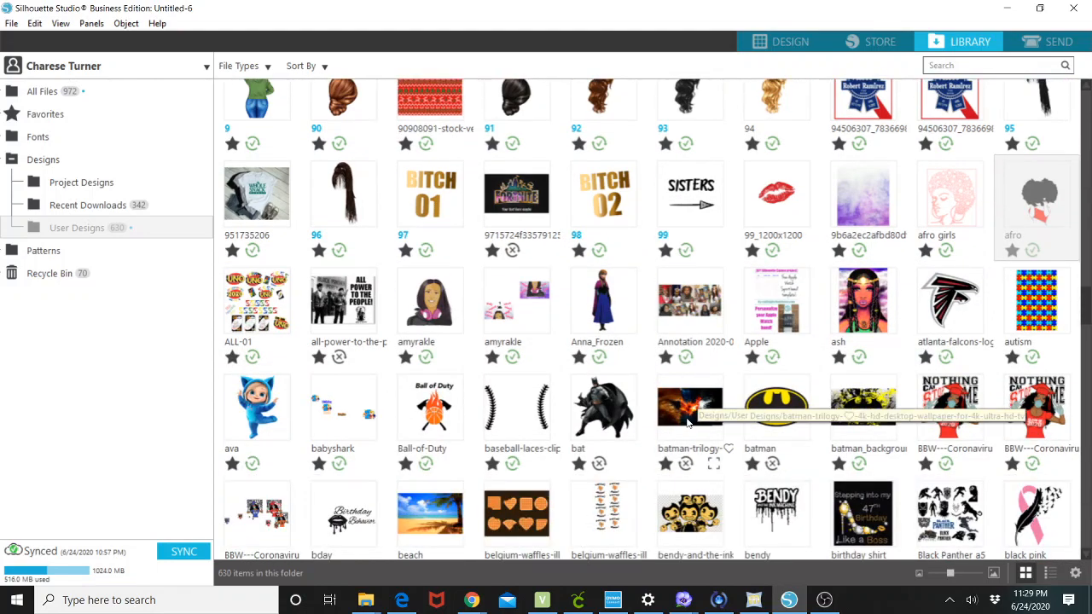
{"action": "scroll", "coordinate": [691, 416], "scroll_direction": "up", "scroll_amount": 3}
{"action": "scroll", "coordinate": [699, 413], "scroll_direction": "up", "scroll_amount": 3}
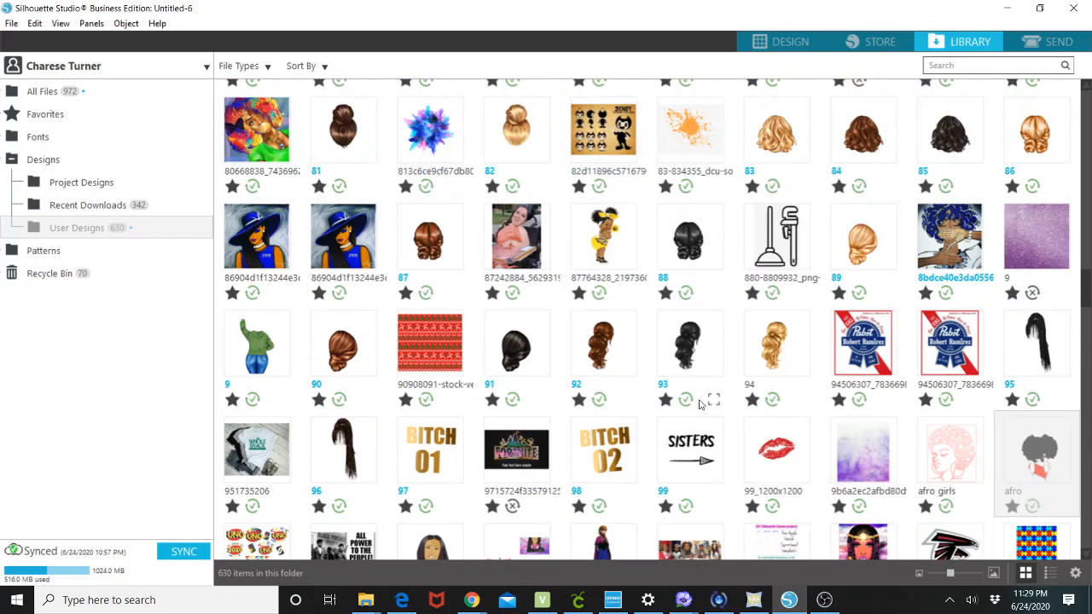
{"action": "scroll", "coordinate": [699, 402], "scroll_direction": "up", "scroll_amount": 3}
{"action": "scroll", "coordinate": [699, 407], "scroll_direction": "up", "scroll_amount": 1}
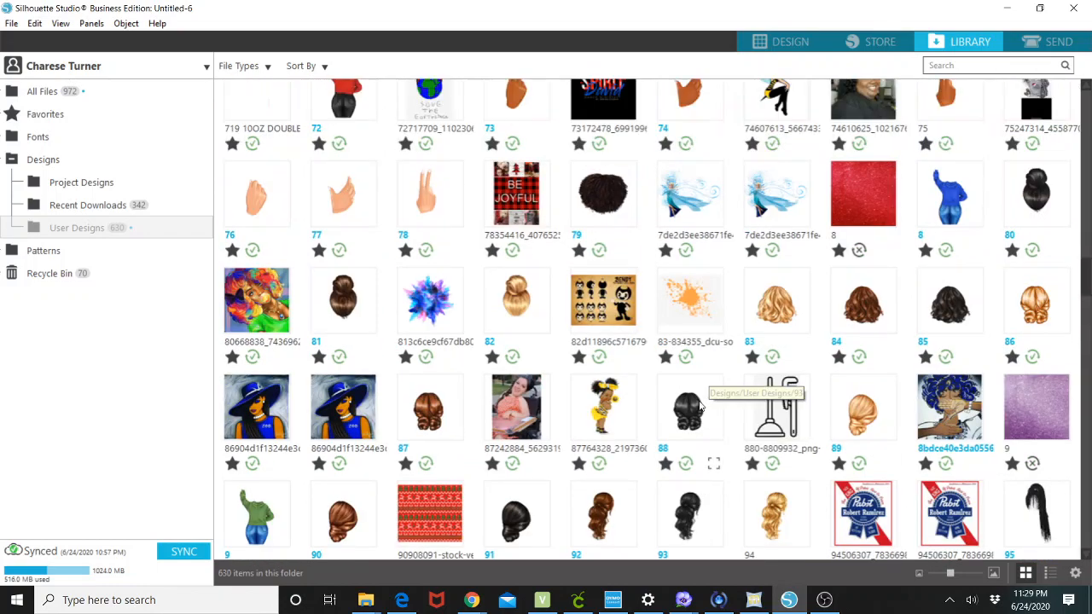
{"action": "scroll", "coordinate": [704, 409], "scroll_direction": "down", "scroll_amount": 2}
{"action": "scroll", "coordinate": [910, 476], "scroll_direction": "down", "scroll_amount": 2}
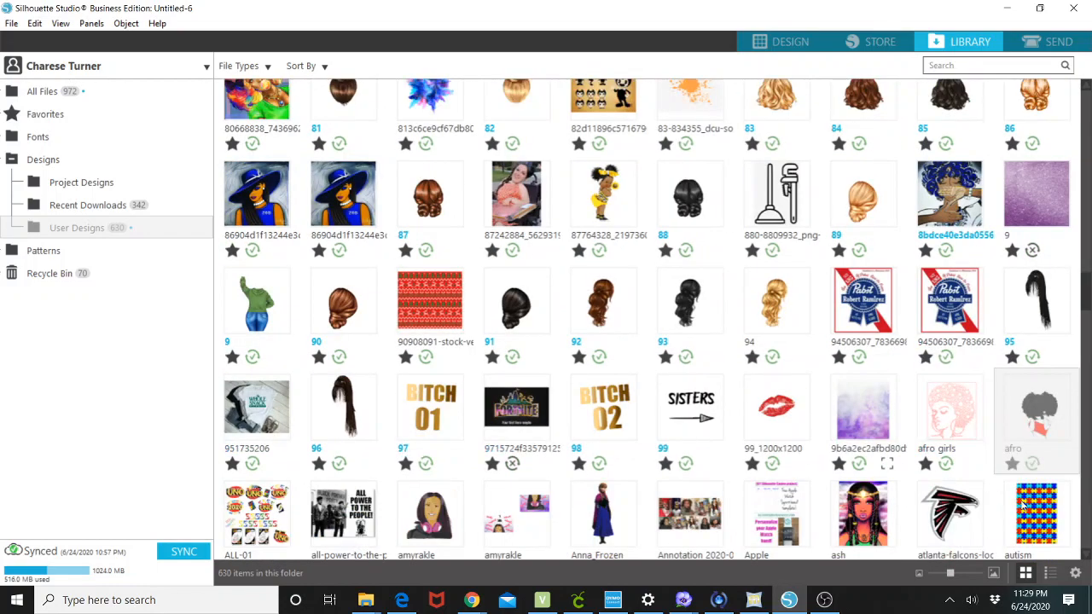
{"action": "double_click", "coordinate": [1031, 407]}
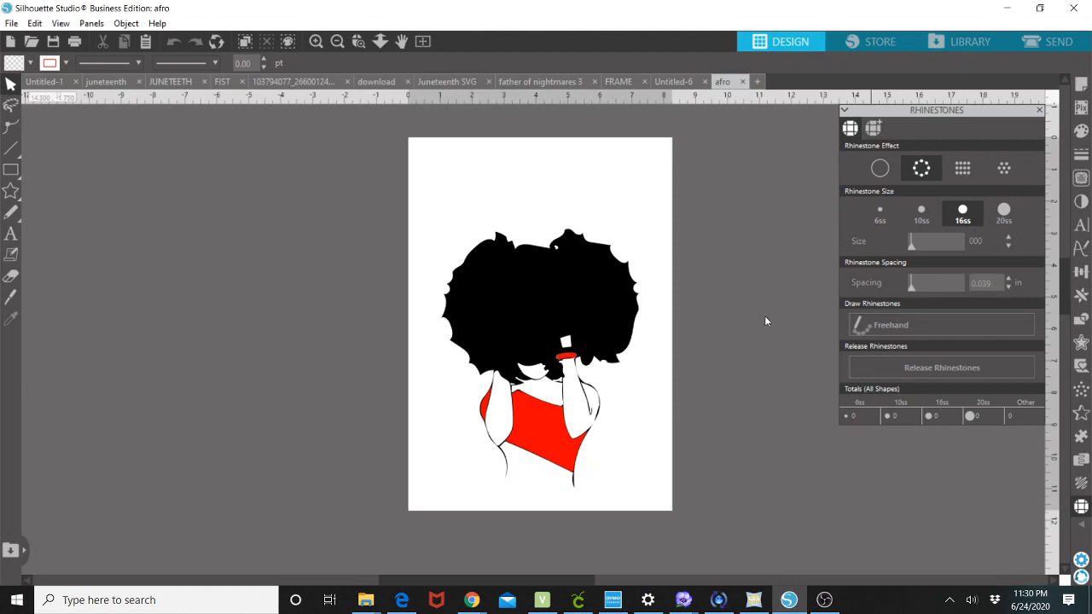
{"action": "left_click", "coordinate": [955, 43]}
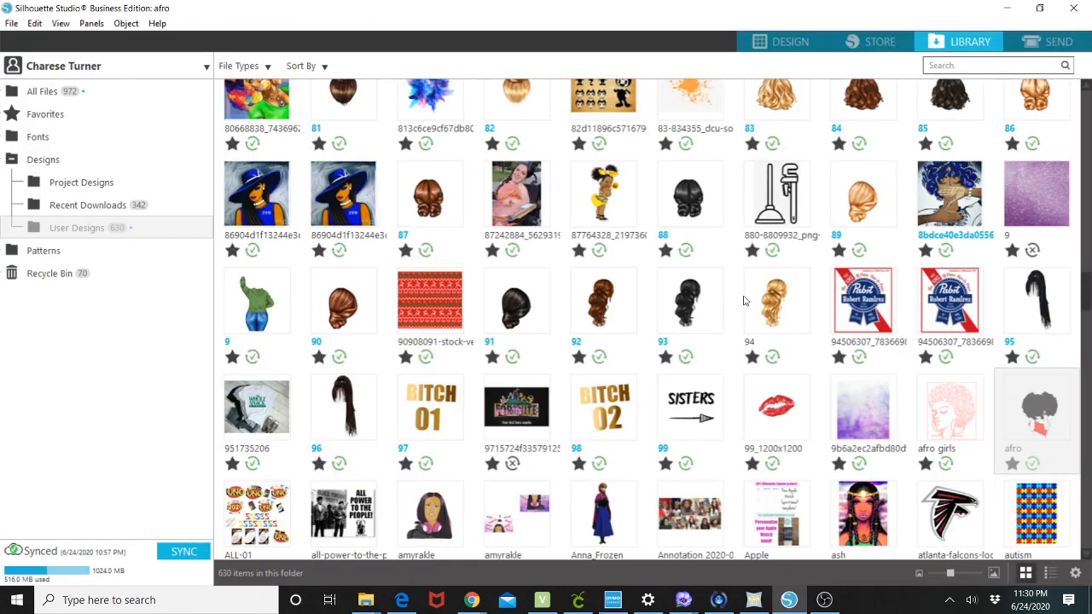
{"action": "scroll", "coordinate": [703, 439], "scroll_direction": "down", "scroll_amount": 5}
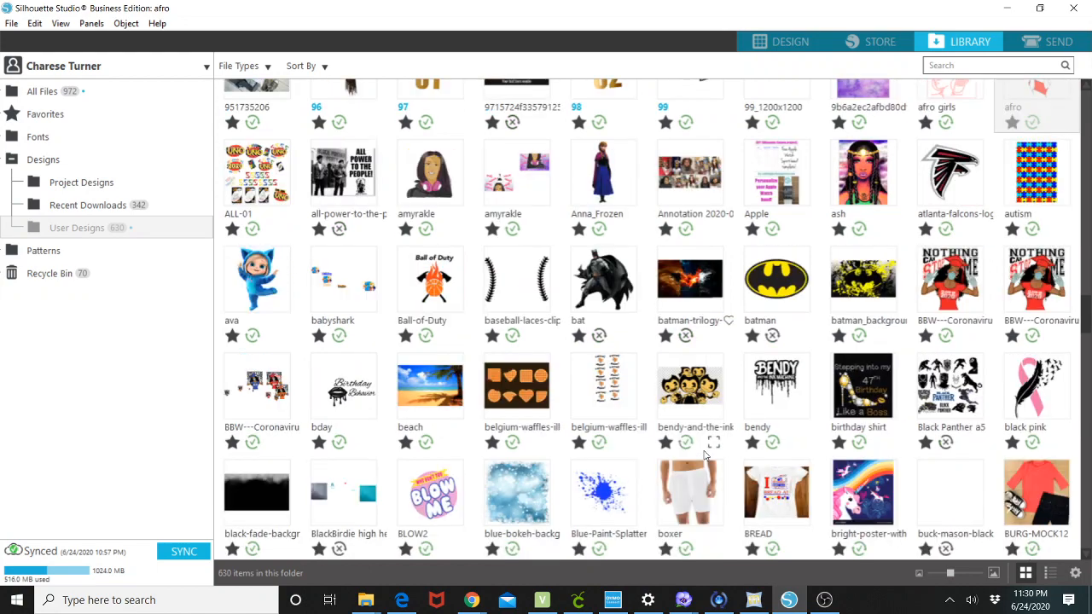
{"action": "scroll", "coordinate": [707, 452], "scroll_direction": "down", "scroll_amount": 4}
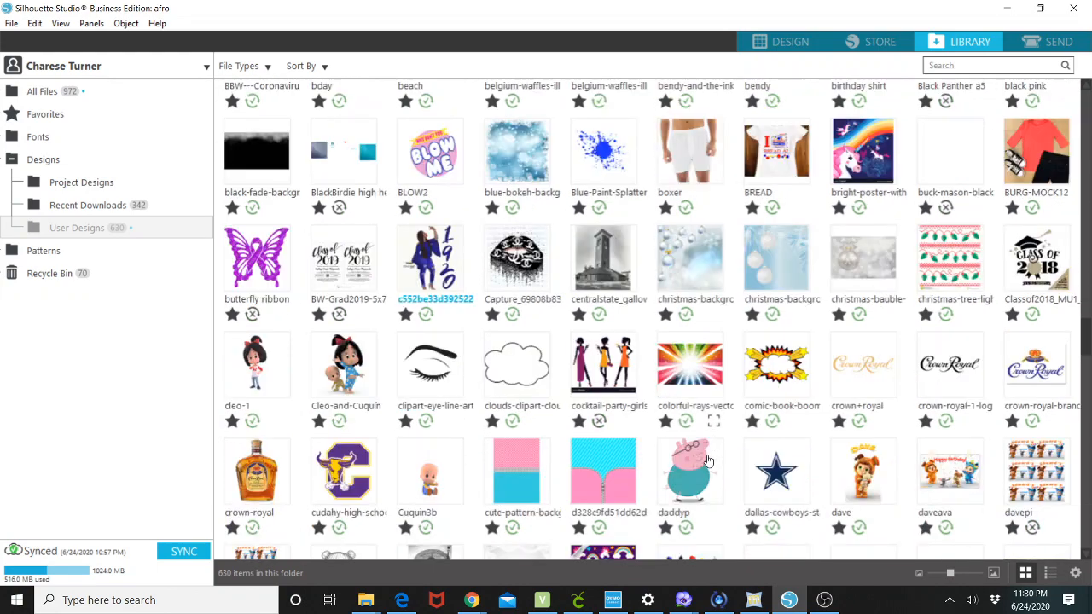
{"action": "scroll", "coordinate": [708, 457], "scroll_direction": "down", "scroll_amount": 4}
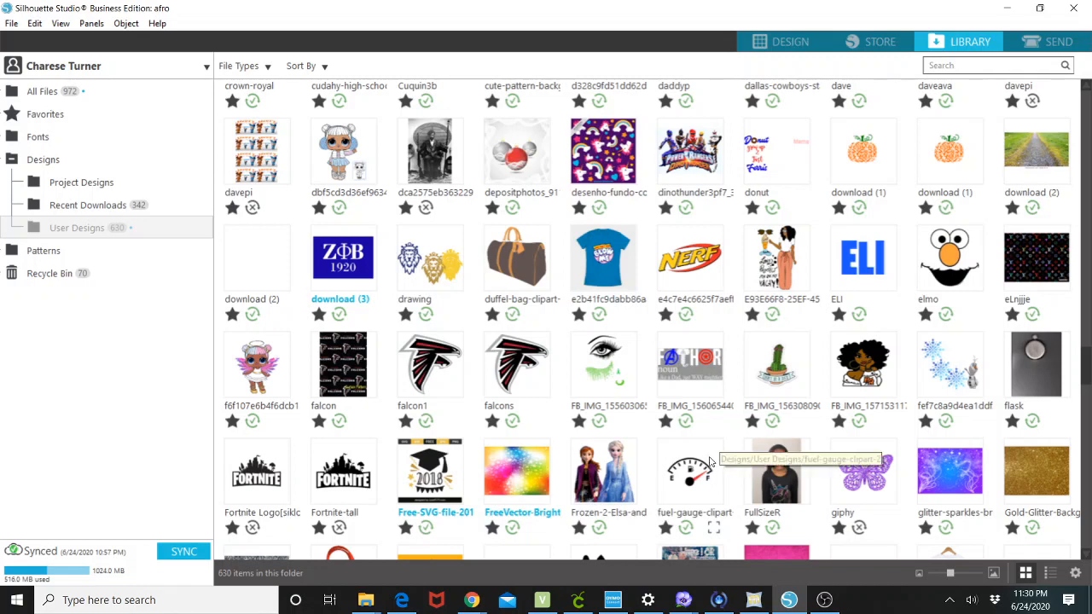
{"action": "scroll", "coordinate": [710, 462], "scroll_direction": "down", "scroll_amount": 1}
{"action": "double_click", "coordinate": [857, 323]}
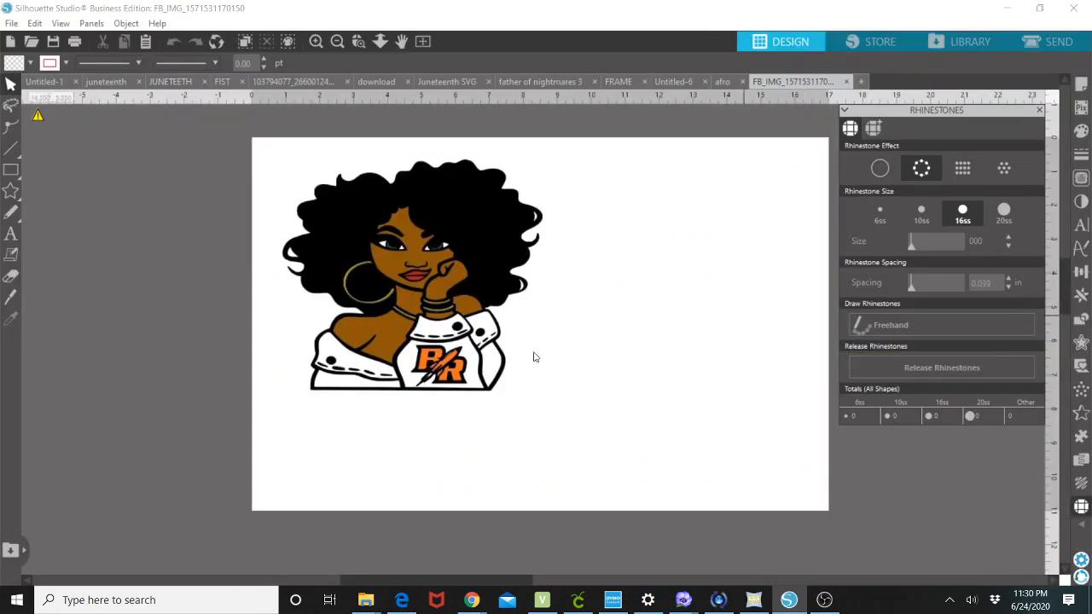
{"action": "left_click", "coordinate": [443, 387]}
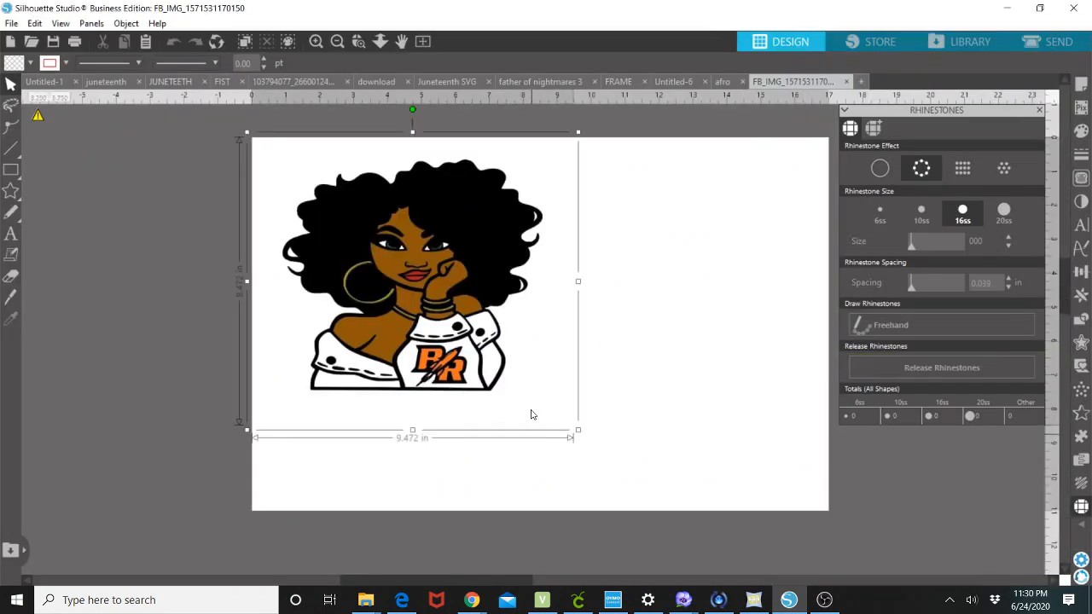
Go back to the User Designs library and open the winkgirl design.
{"action": "left_click", "coordinate": [846, 82]}
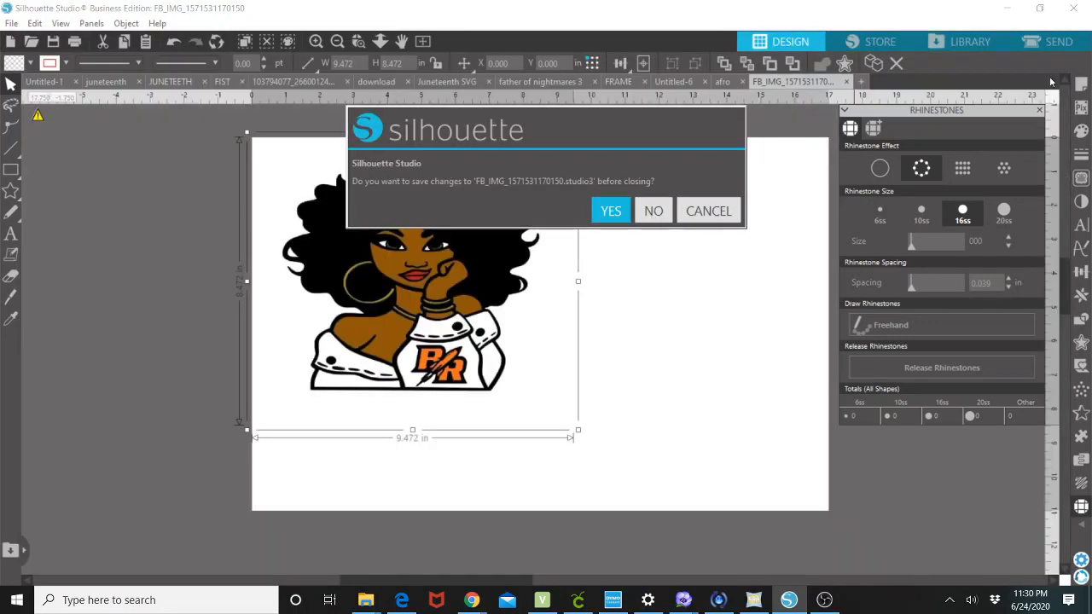
{"action": "left_click", "coordinate": [978, 41]}
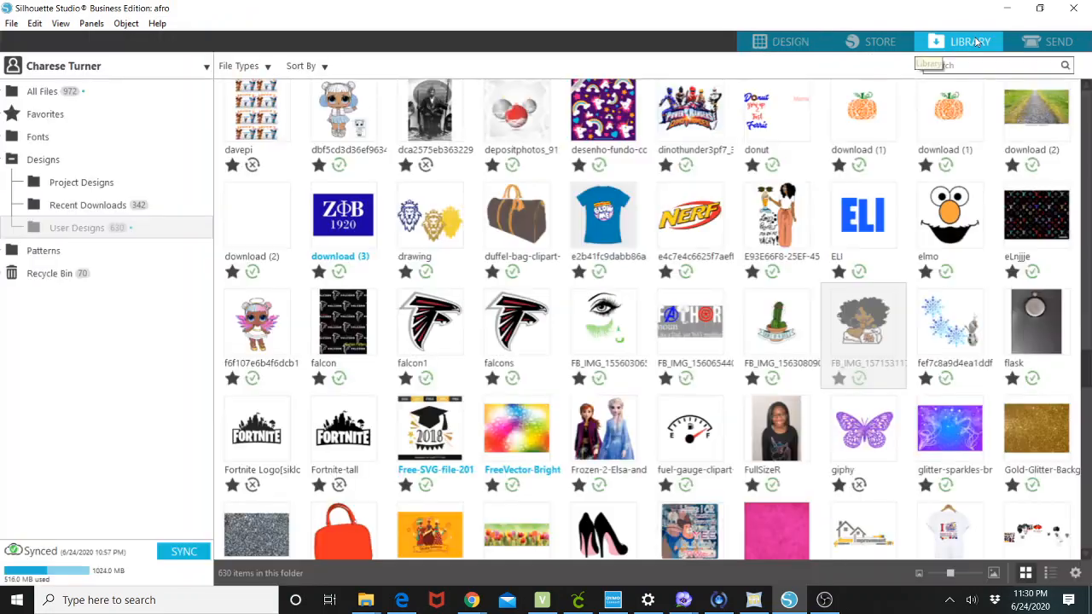
{"action": "scroll", "coordinate": [698, 406], "scroll_direction": "down", "scroll_amount": 1}
{"action": "scroll", "coordinate": [702, 415], "scroll_direction": "down", "scroll_amount": 3}
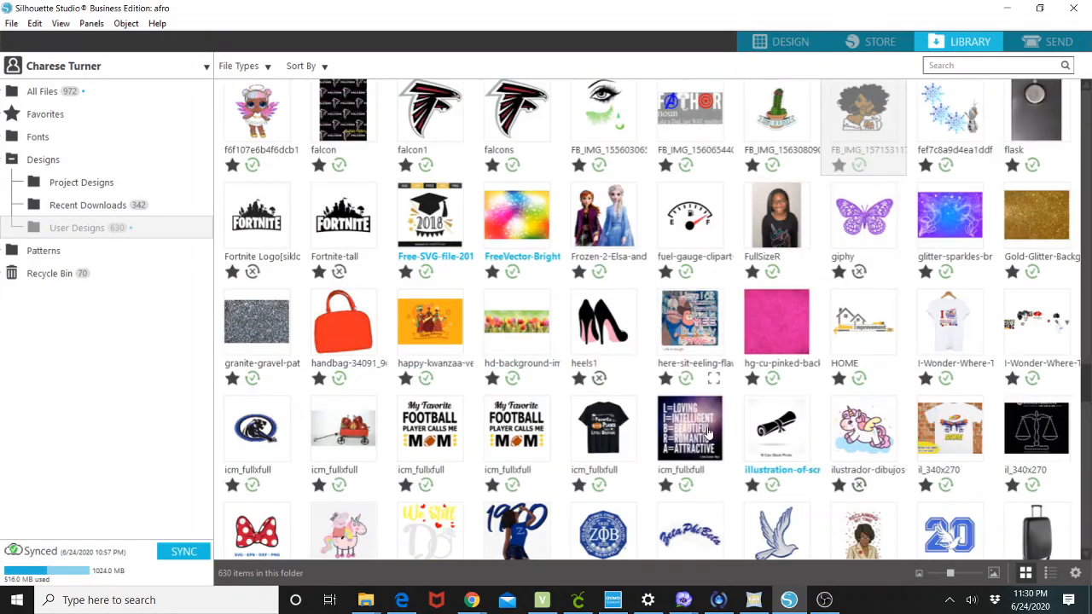
{"action": "scroll", "coordinate": [712, 424], "scroll_direction": "down", "scroll_amount": 3}
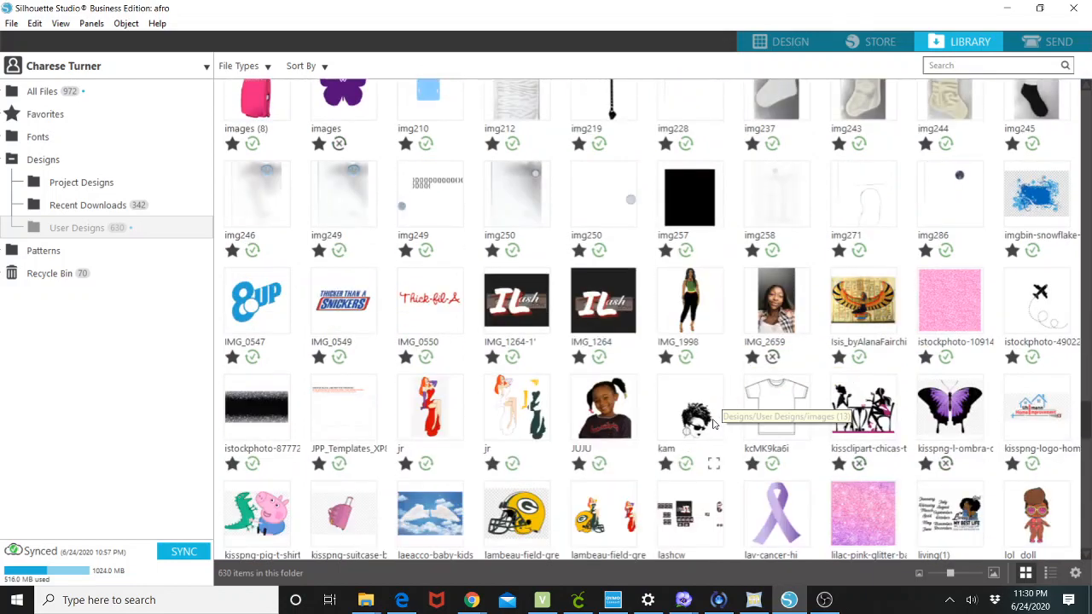
{"action": "scroll", "coordinate": [715, 422], "scroll_direction": "down", "scroll_amount": 3}
{"action": "scroll", "coordinate": [719, 421], "scroll_direction": "down", "scroll_amount": 3}
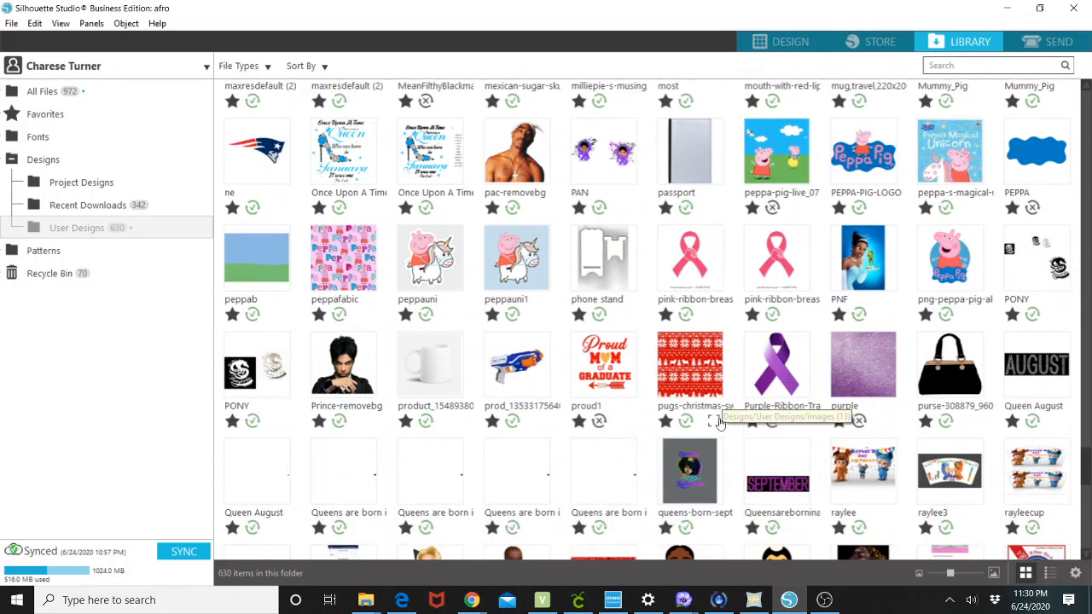
{"action": "scroll", "coordinate": [721, 422], "scroll_direction": "down", "scroll_amount": 3}
{"action": "scroll", "coordinate": [723, 421], "scroll_direction": "down", "scroll_amount": 2}
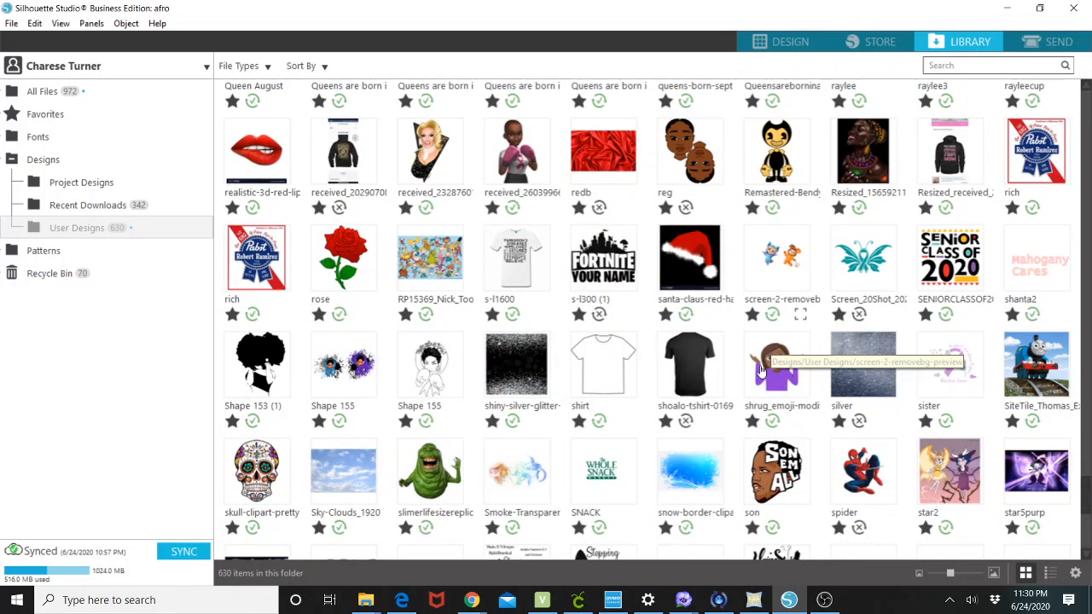
{"action": "scroll", "coordinate": [748, 443], "scroll_direction": "down", "scroll_amount": 2}
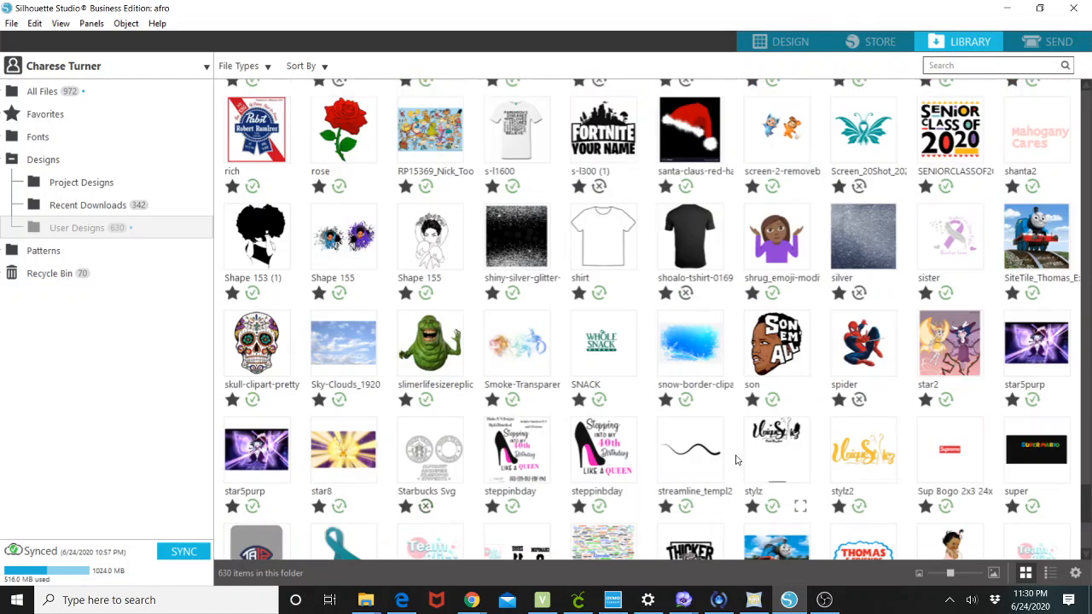
{"action": "scroll", "coordinate": [737, 473], "scroll_direction": "down", "scroll_amount": 3}
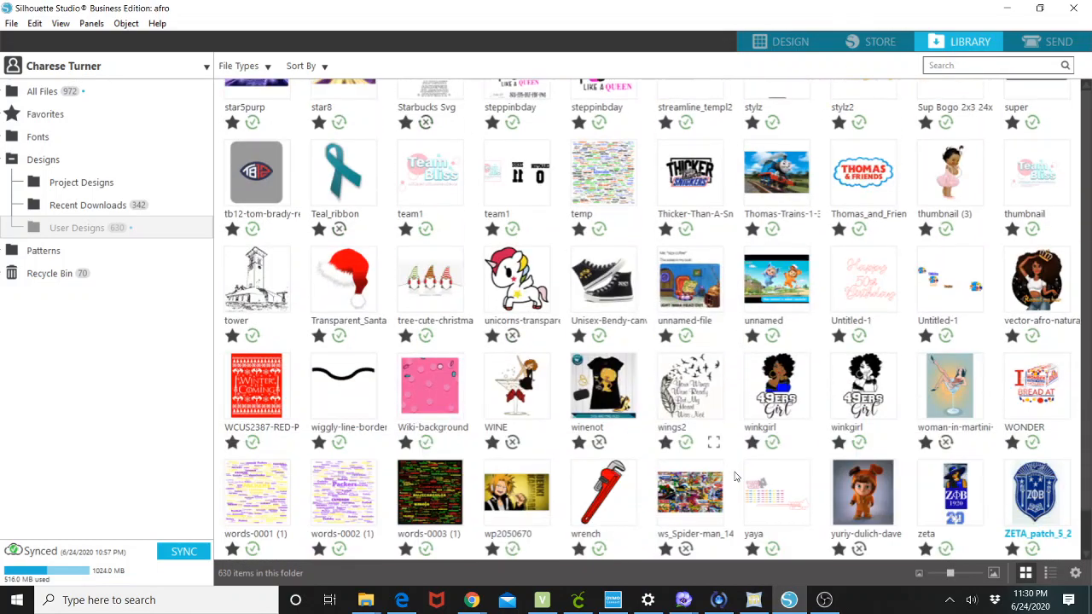
{"action": "left_click", "coordinate": [782, 381]}
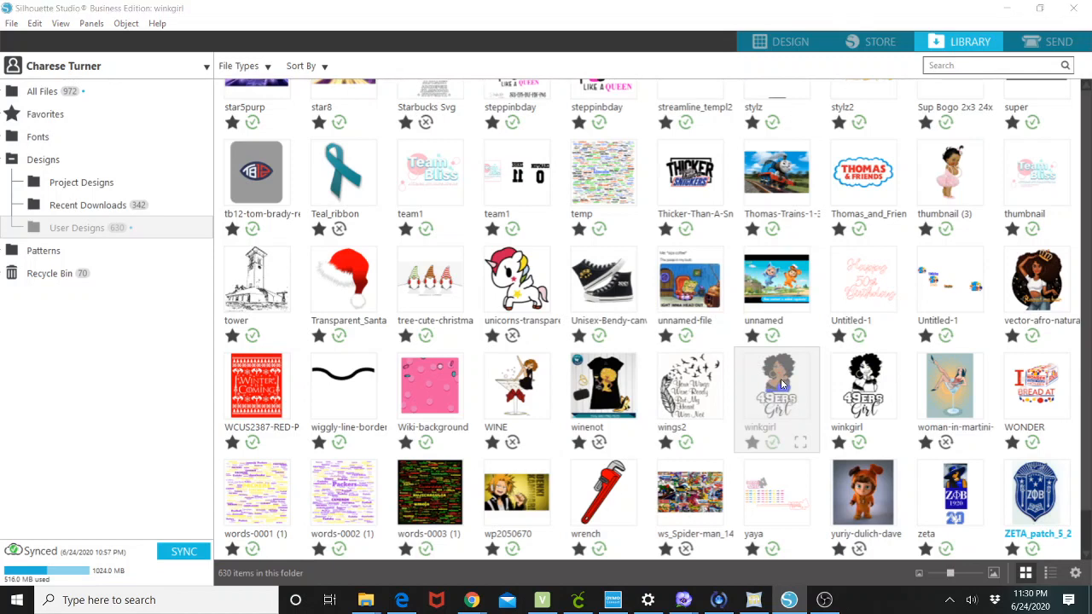
Zoom out, select the whole winkgirl design and apply the outline rhinestone effect with 6ss stones.
{"action": "scroll", "coordinate": [622, 344], "scroll_direction": "up", "scroll_amount": 2}
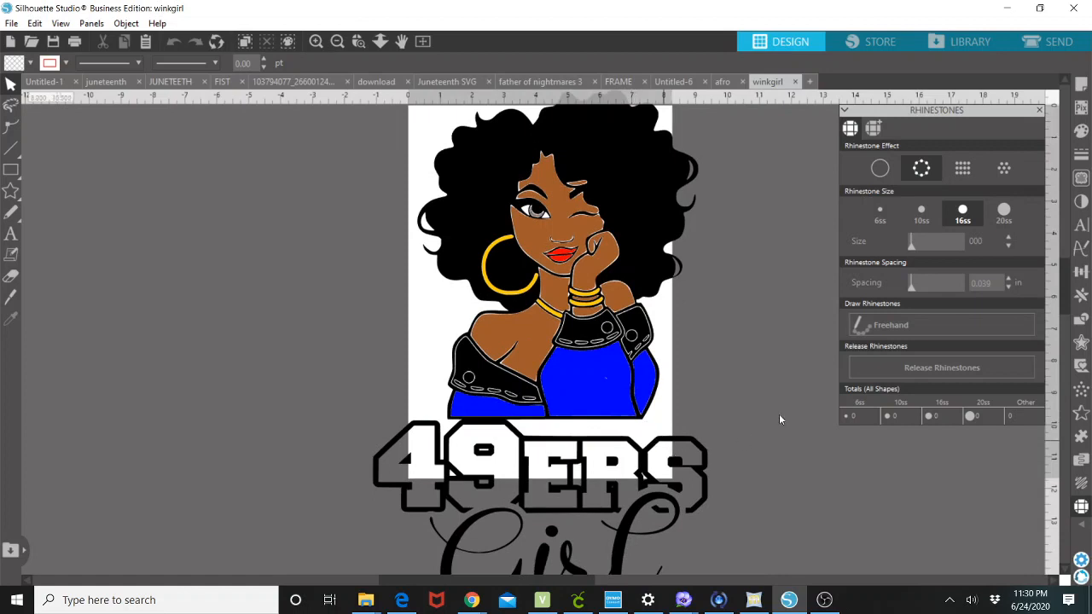
{"action": "left_click", "coordinate": [997, 169]}
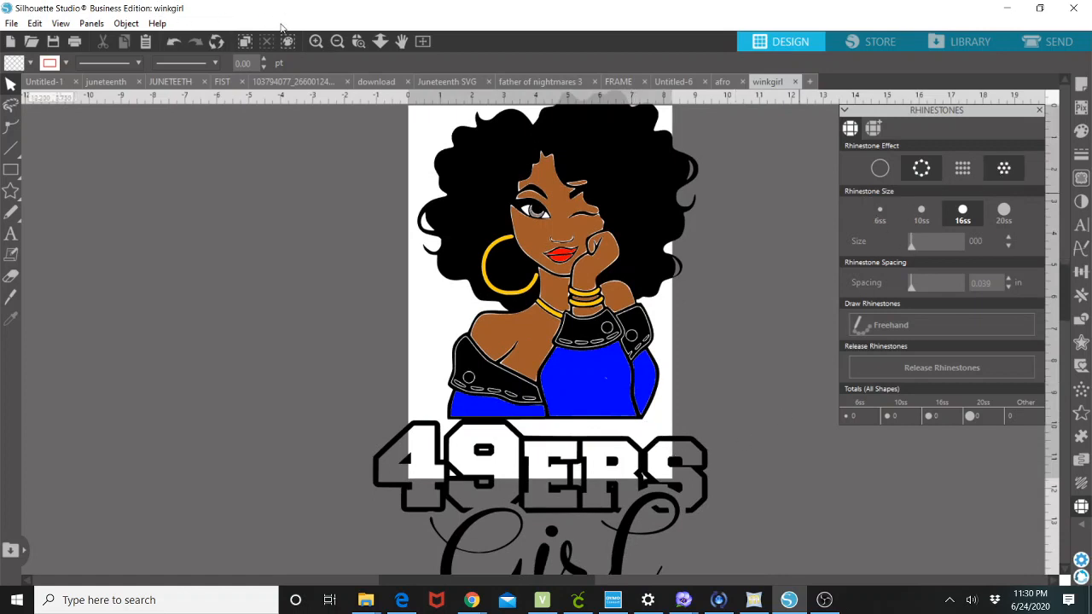
{"action": "left_click", "coordinate": [355, 41]}
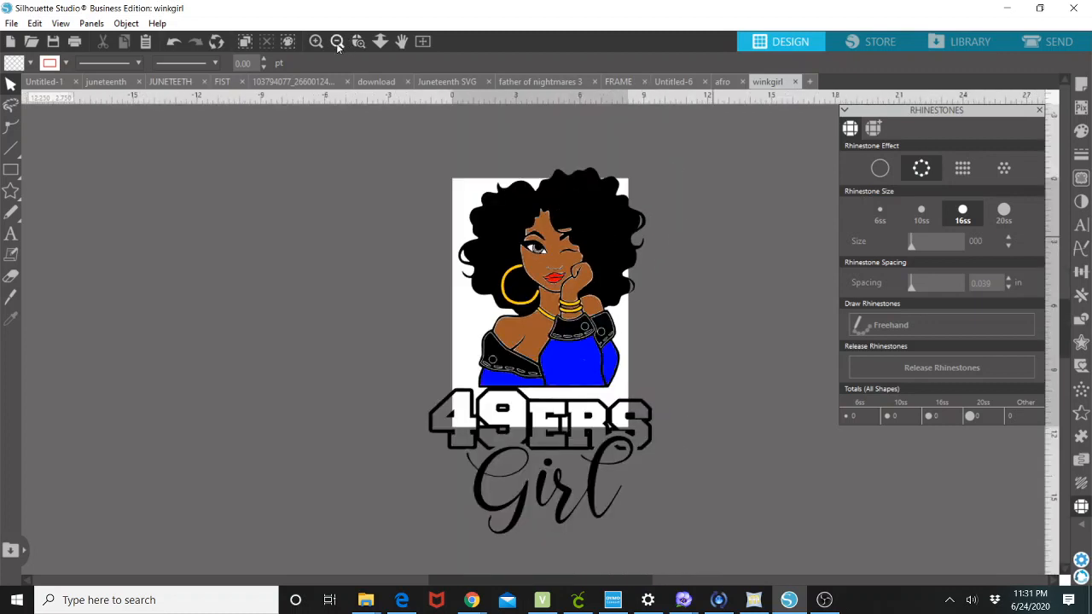
{"action": "left_click", "coordinate": [887, 224]}
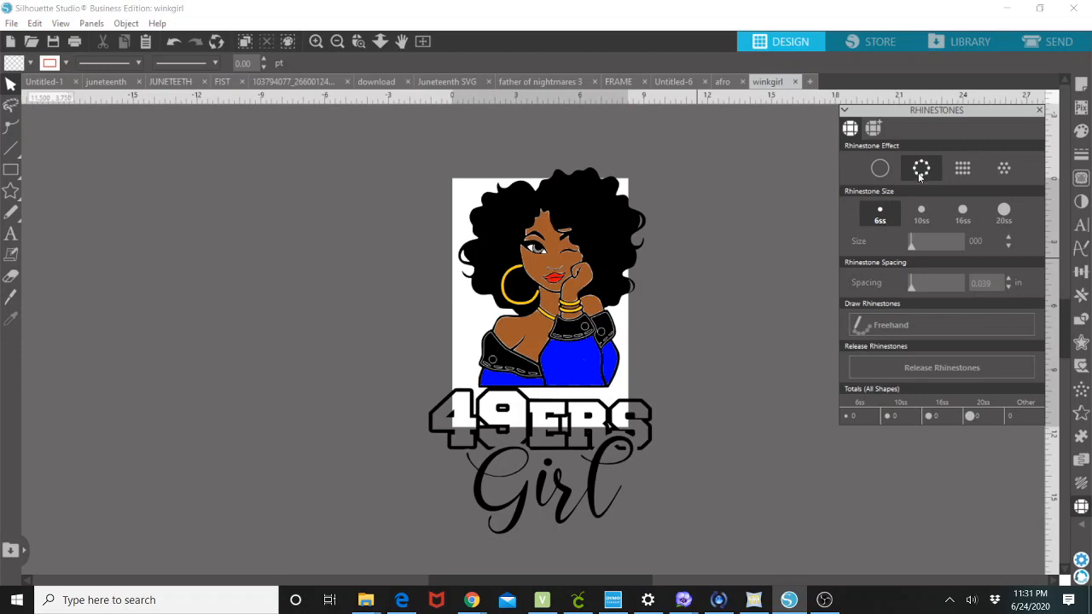
{"action": "left_click", "coordinate": [558, 308]}
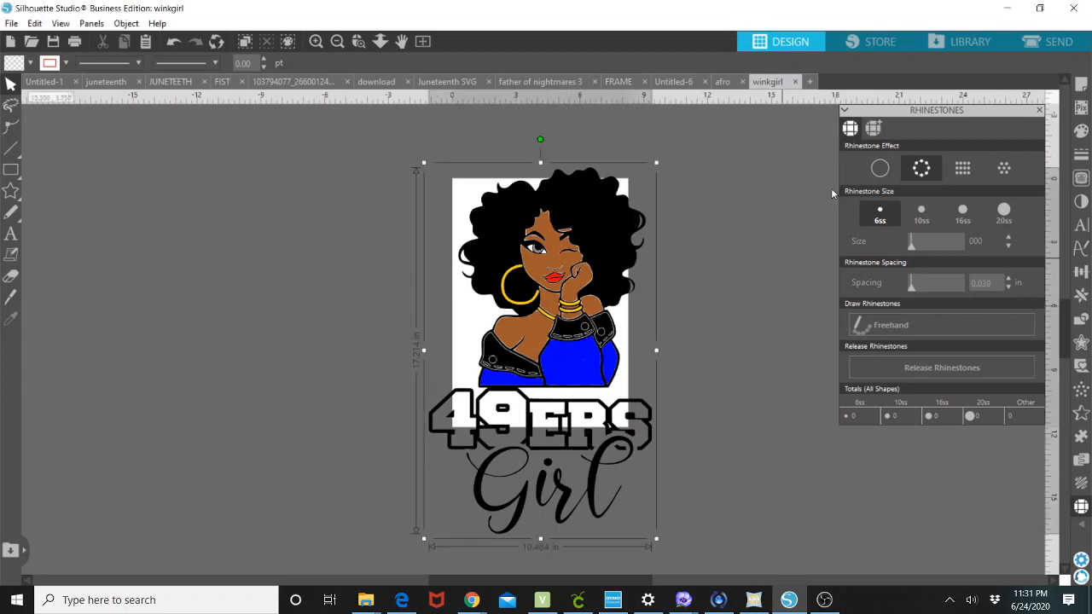
{"action": "left_click", "coordinate": [885, 218]}
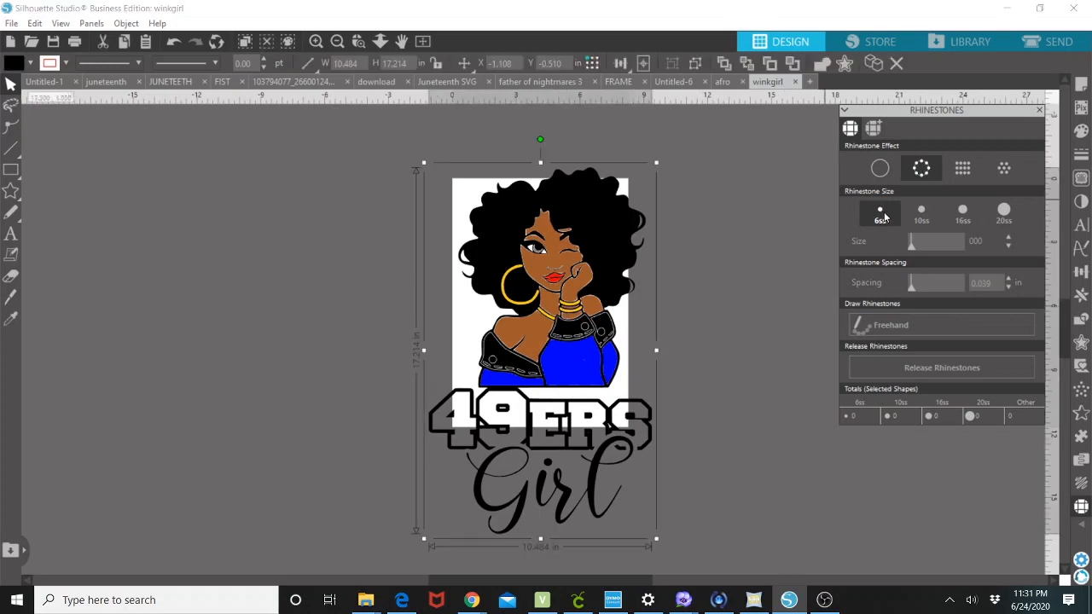
{"action": "left_click", "coordinate": [924, 175]}
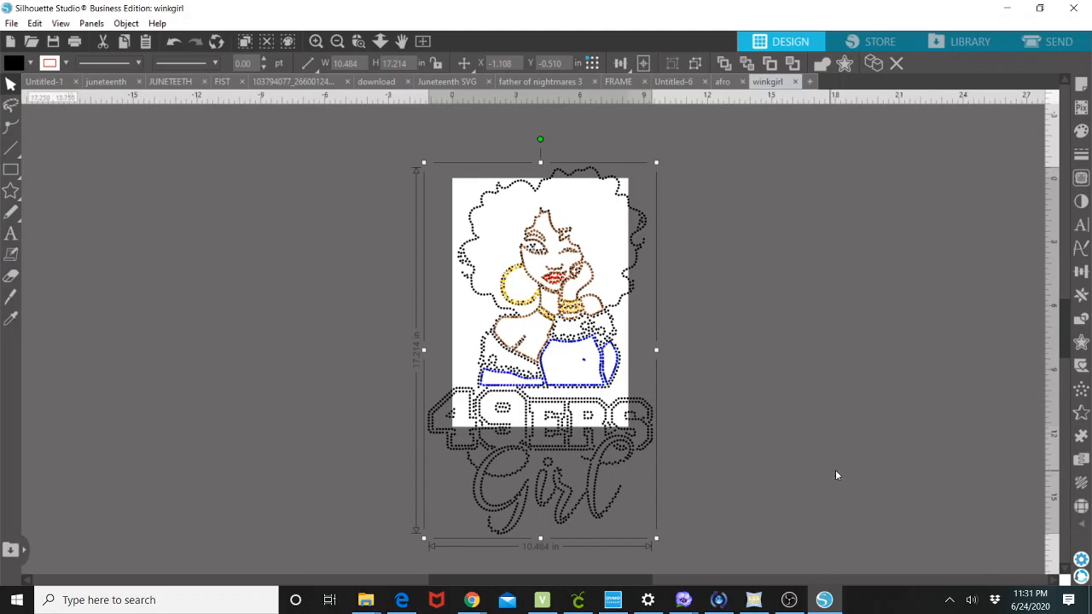
Switch the winkgirl rhinestone effect to grid fill.
{"action": "left_click", "coordinate": [1081, 506]}
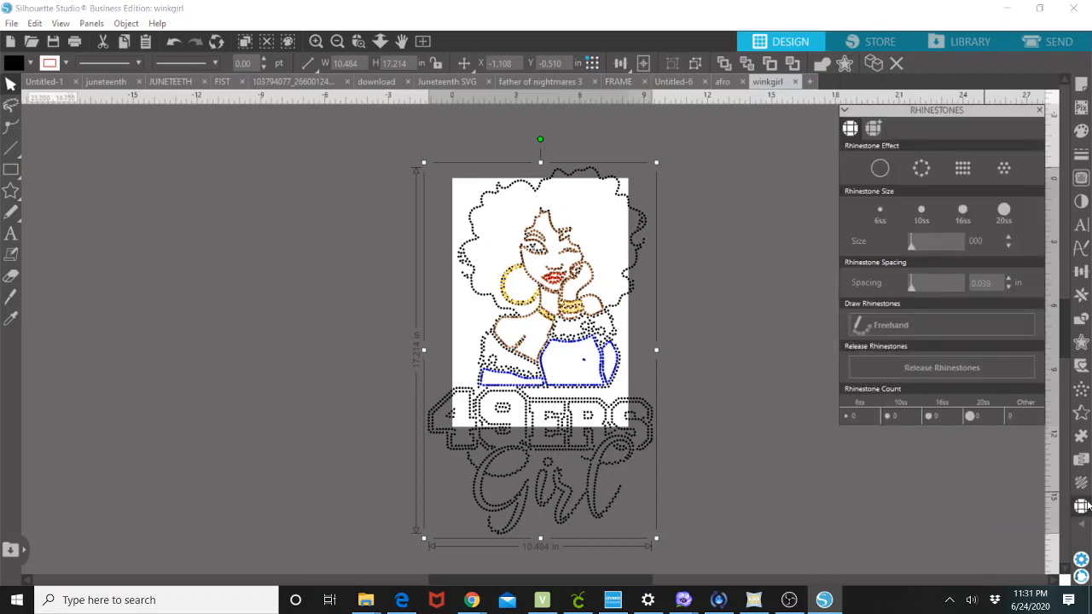
{"action": "left_click", "coordinate": [962, 179]}
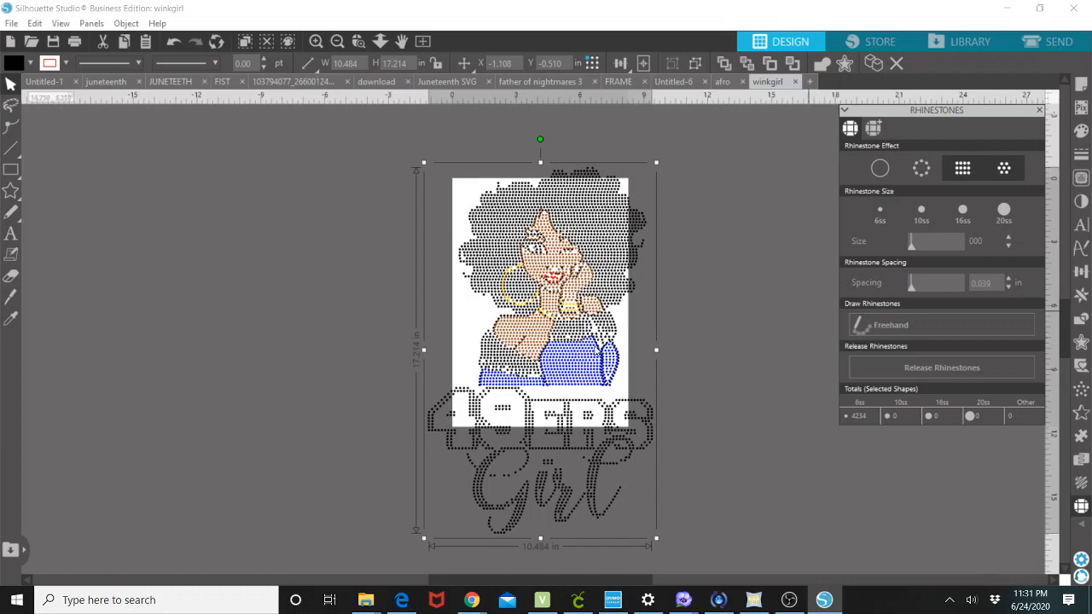
Enlarge the winkgirl design to about 11.3 in wide and shift it slightly into place.
{"action": "scroll", "coordinate": [662, 513], "scroll_direction": "down", "scroll_amount": 1}
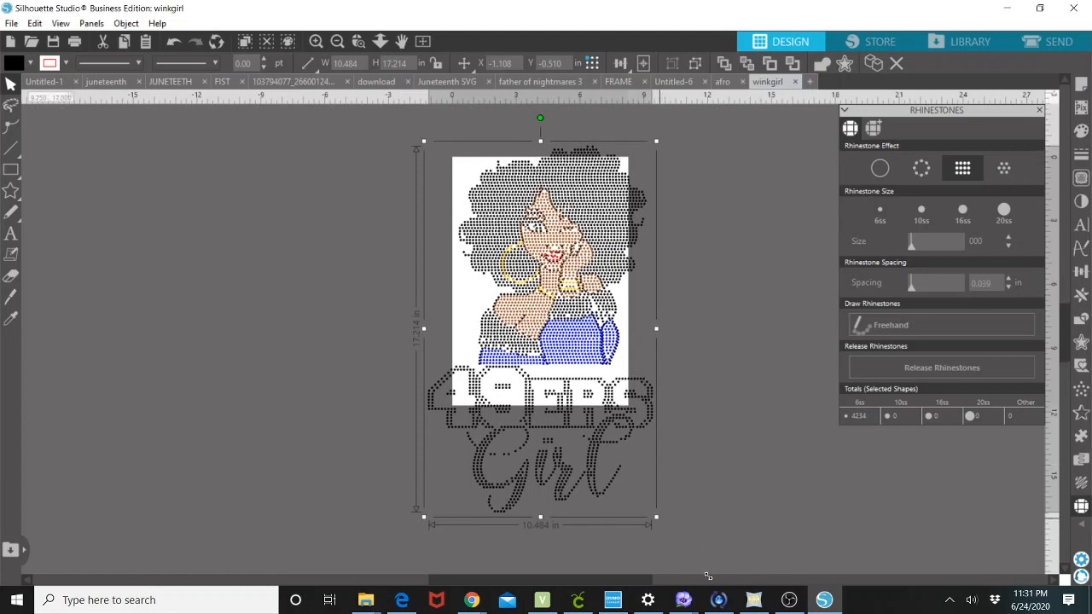
{"action": "left_click_drag", "start_coordinate": [688, 540], "coordinate": [691, 539]}
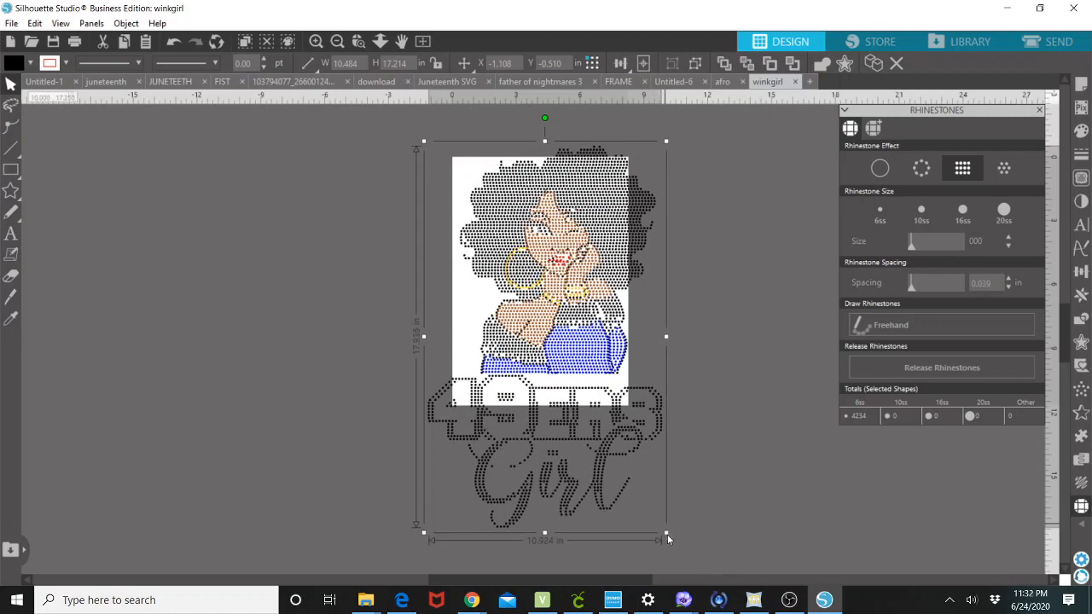
{"action": "left_click_drag", "start_coordinate": [666, 535], "coordinate": [675, 546]}
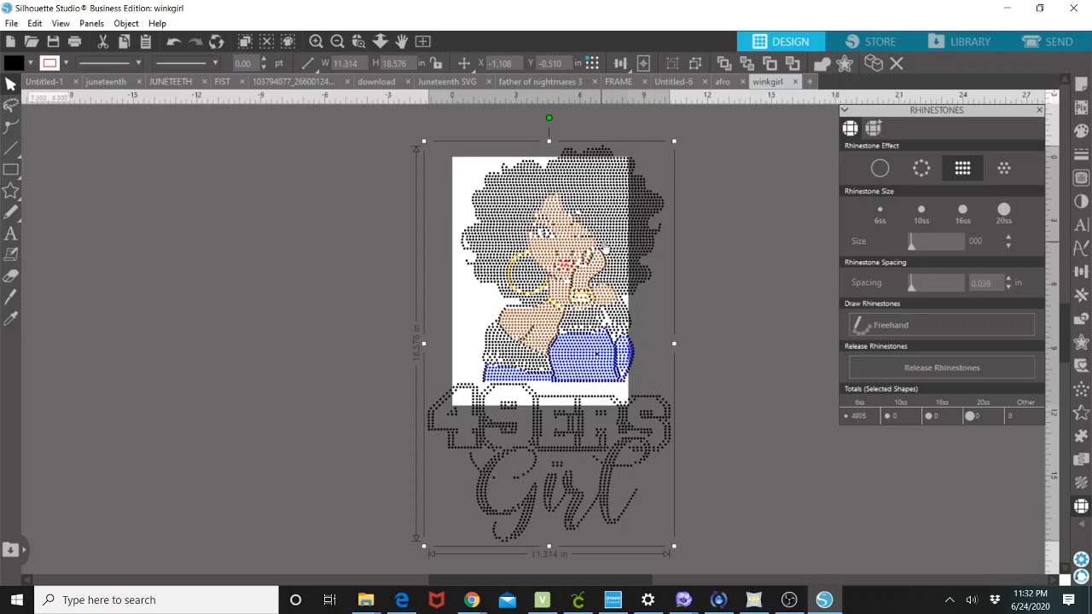
{"action": "mouse_move", "coordinate": [603, 247]}
{"action": "left_mouse_down"}
{"action": "mouse_move", "coordinate": [568, 276]}
{"action": "mouse_move", "coordinate": [616, 246]}
{"action": "left_mouse_up"}
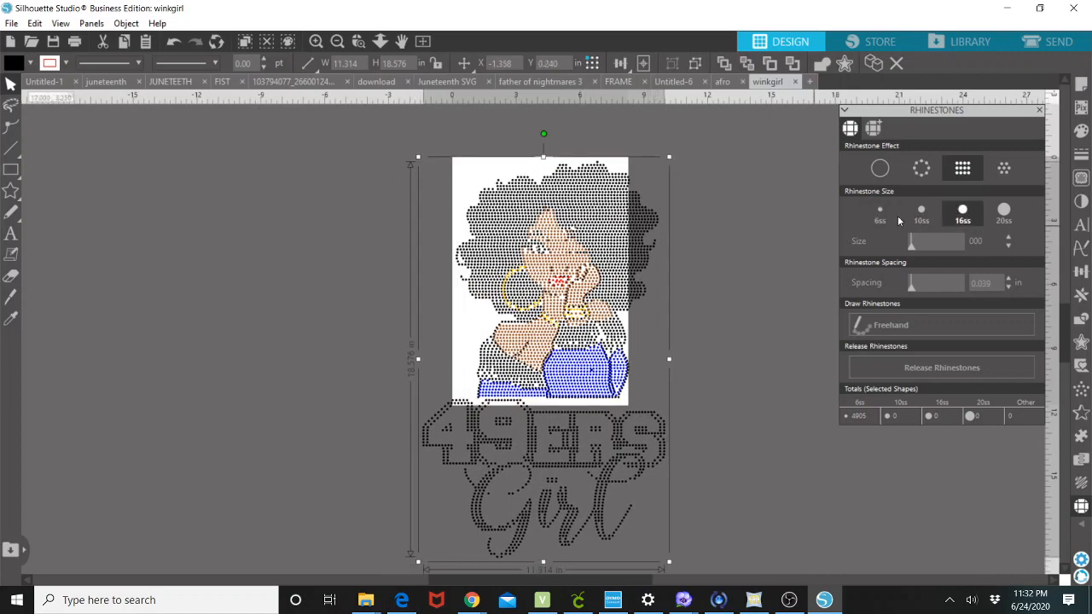
Set the stone size to 16ss and try the pattern fill effect before returning to grid fill.
{"action": "left_click", "coordinate": [964, 220]}
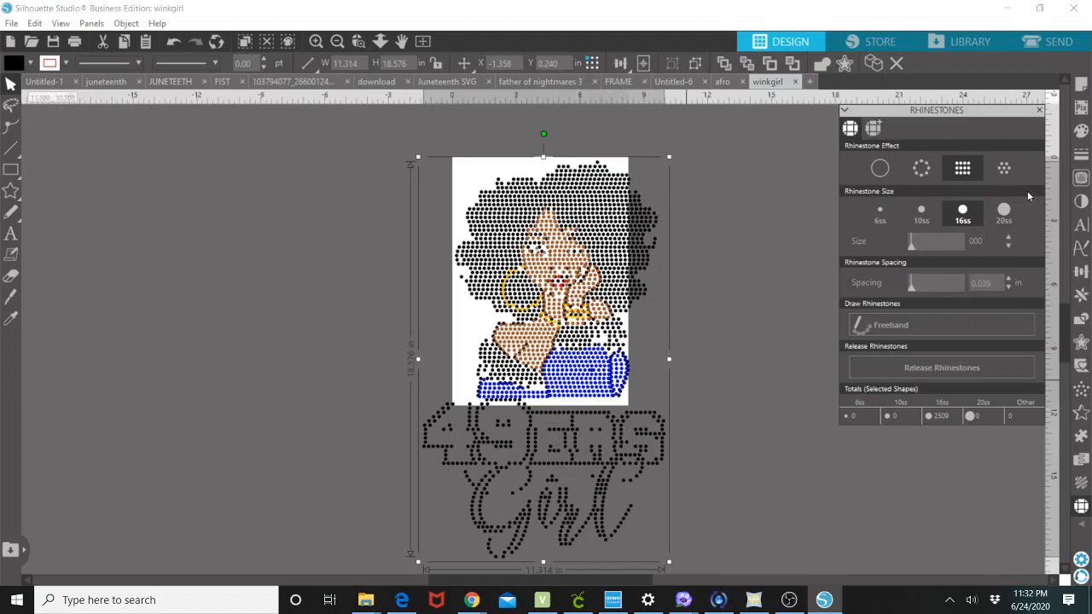
{"action": "left_click", "coordinate": [1004, 173]}
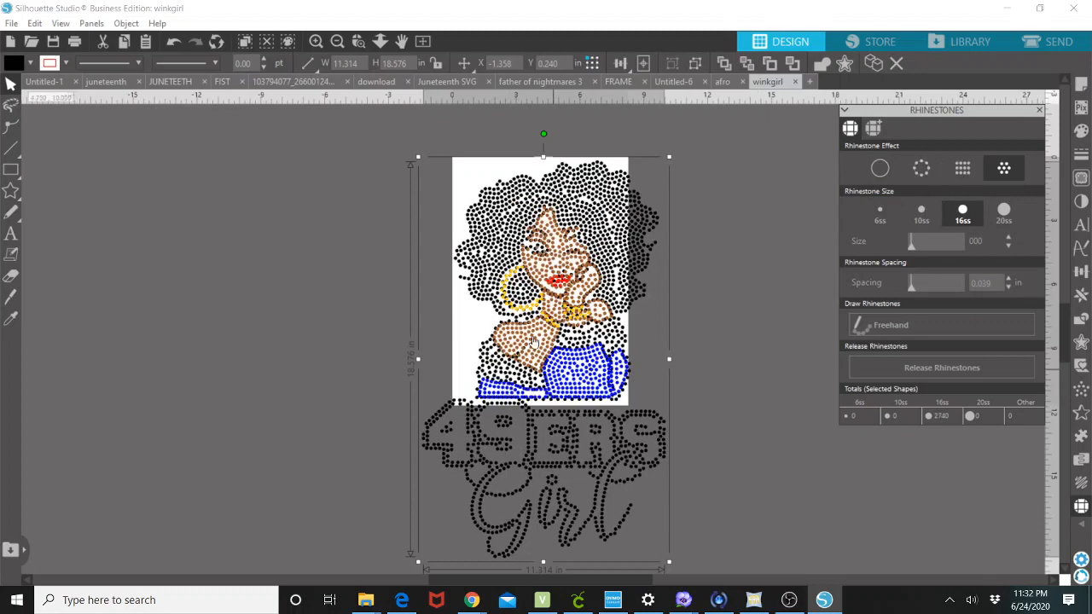
{"action": "left_click", "coordinate": [959, 173]}
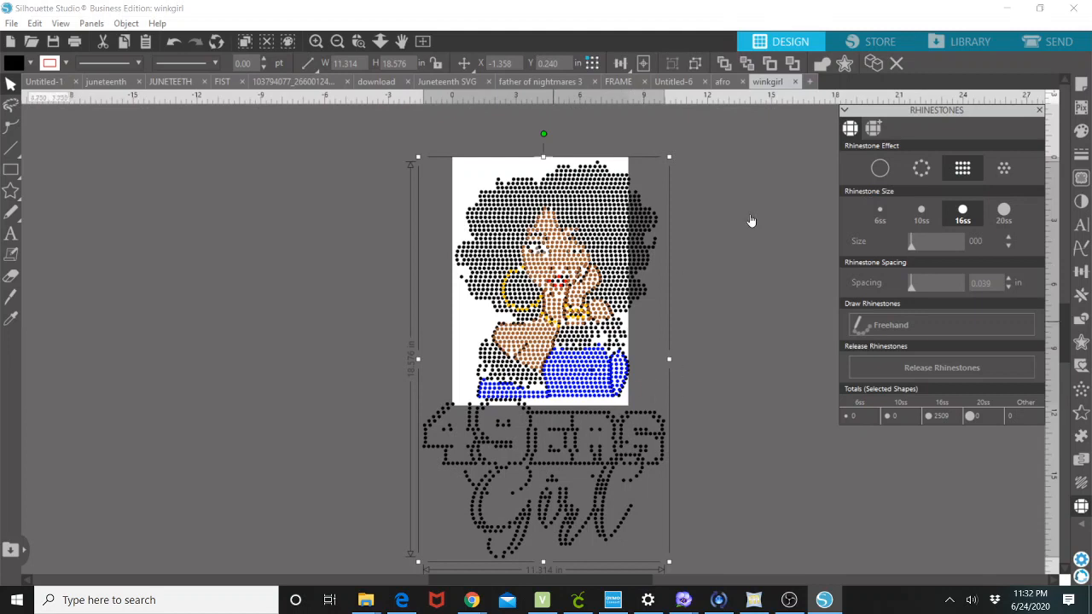
Switch to the afro design, select it and apply a 6ss outline rhinestone effect.
{"action": "left_click", "coordinate": [724, 82]}
{"action": "left_click_drag", "start_coordinate": [579, 302], "coordinate": [574, 249]}
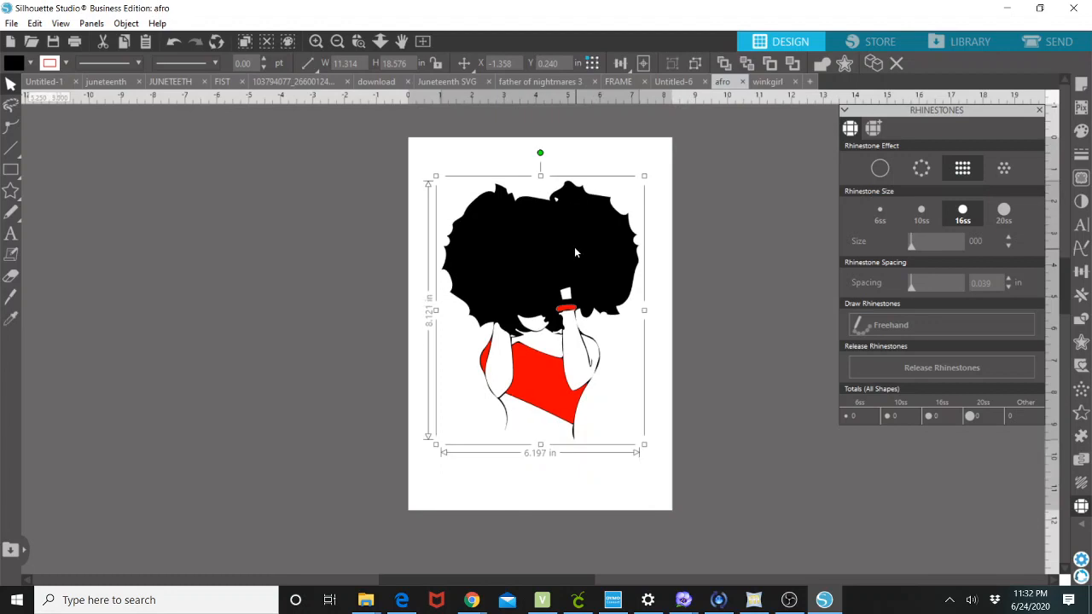
{"action": "left_click", "coordinate": [881, 218]}
{"action": "left_click", "coordinate": [921, 170]}
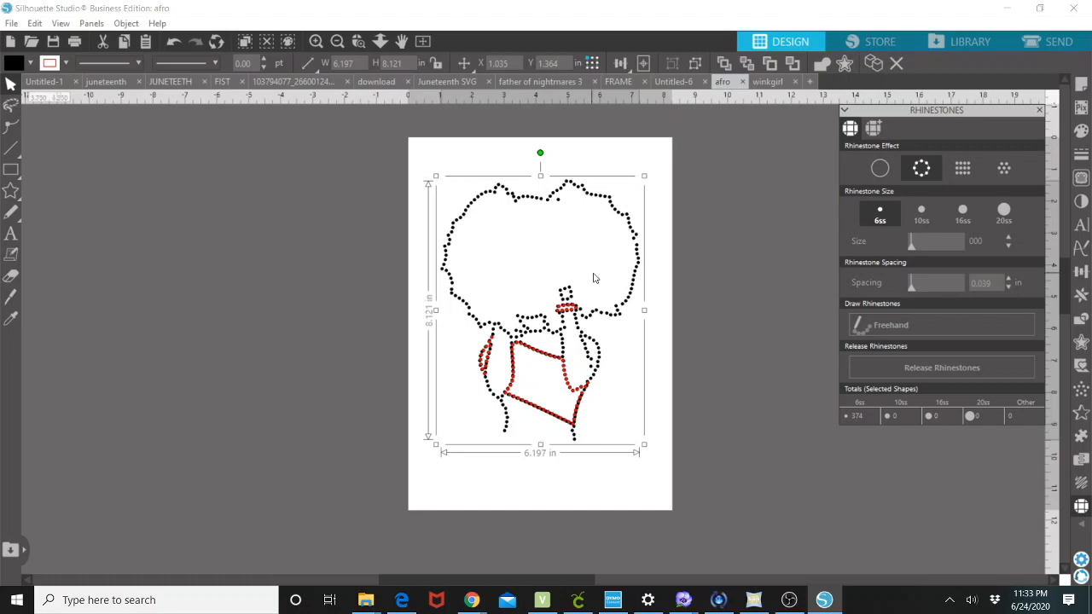
Try the grid and pattern fill effects on the afro design, ending with grid fill.
{"action": "left_click", "coordinate": [963, 170]}
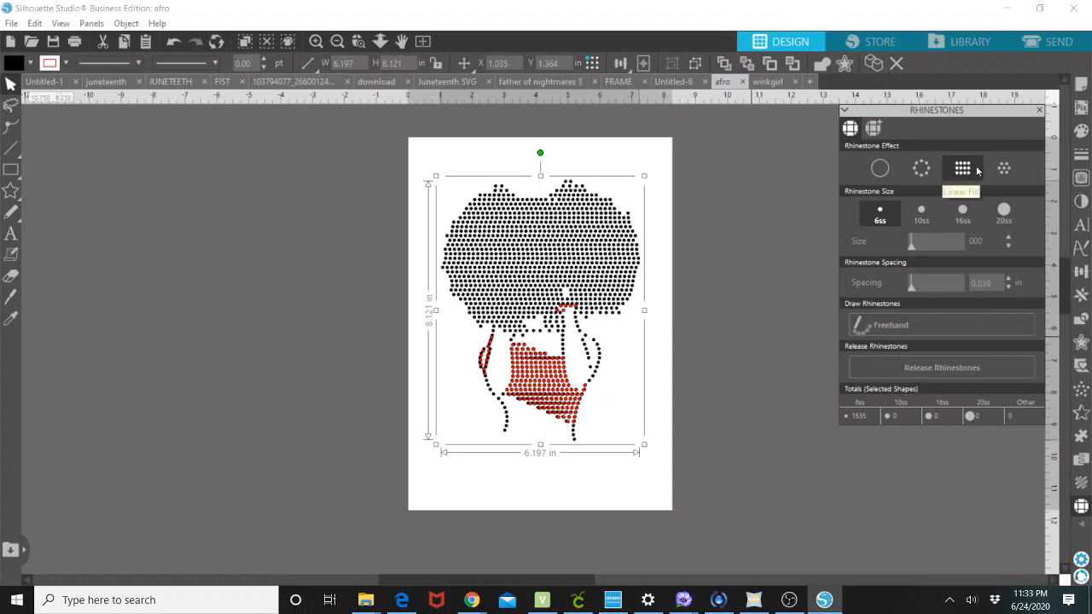
{"action": "left_click", "coordinate": [1009, 173]}
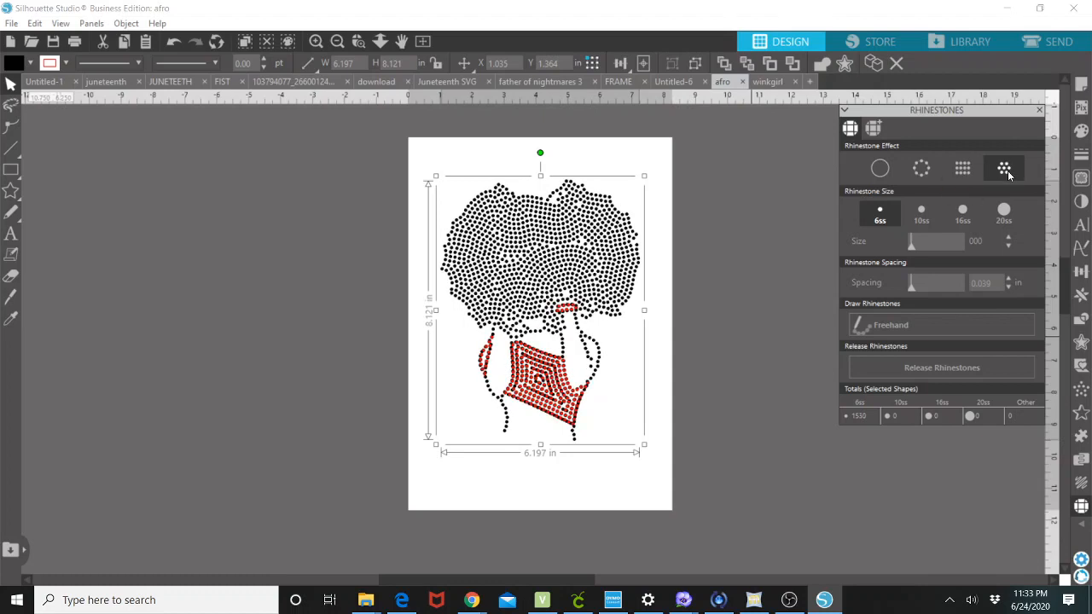
{"action": "left_click", "coordinate": [963, 171]}
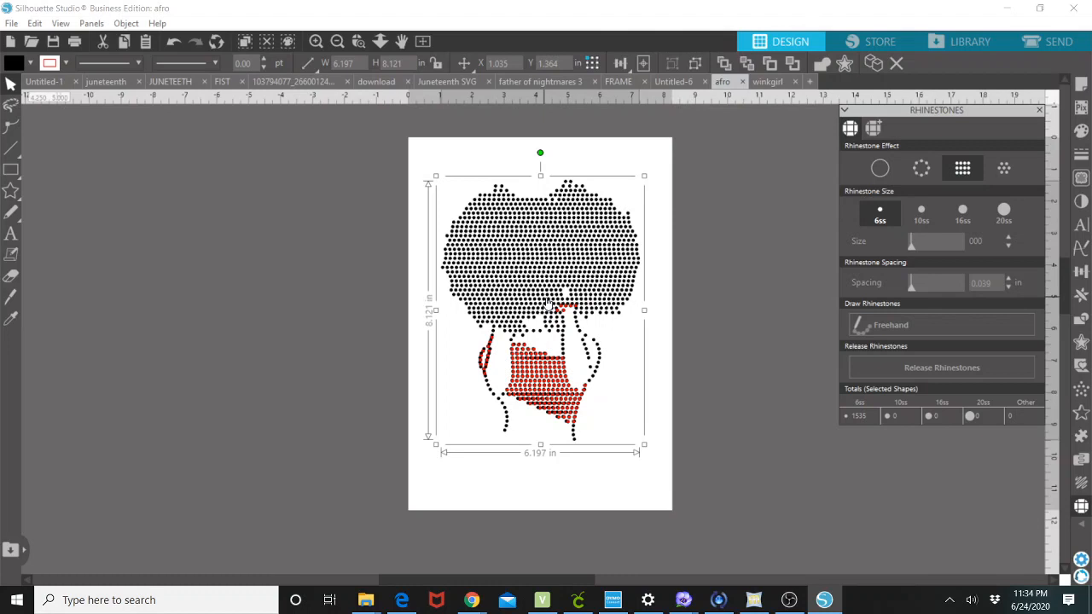
Return to the winkgirl design, preview it in the Send panel, and go back to the design view.
{"action": "left_click", "coordinate": [768, 82]}
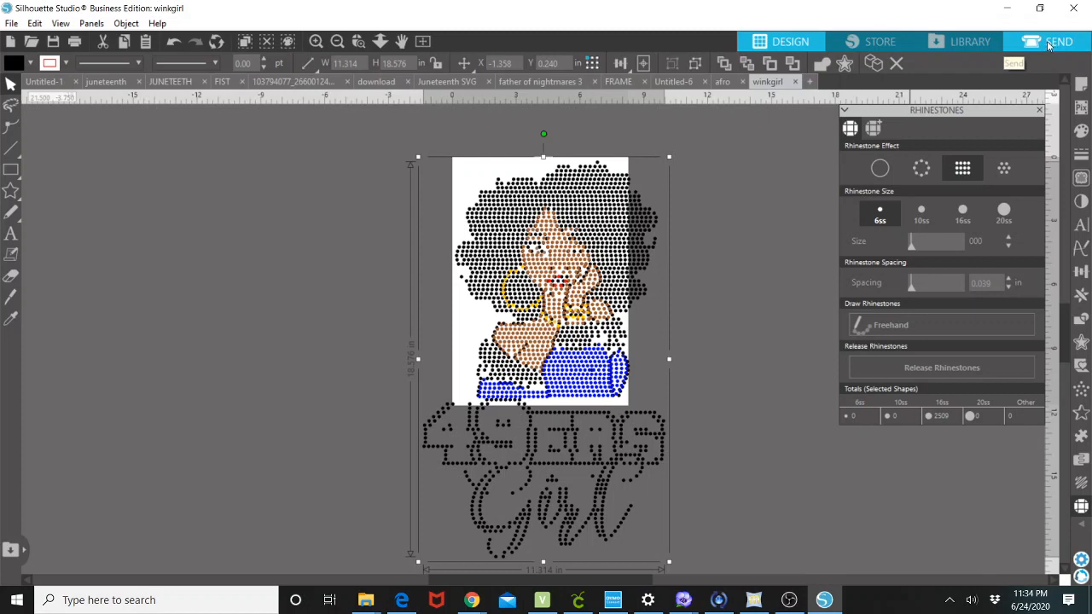
{"action": "left_click", "coordinate": [1049, 45]}
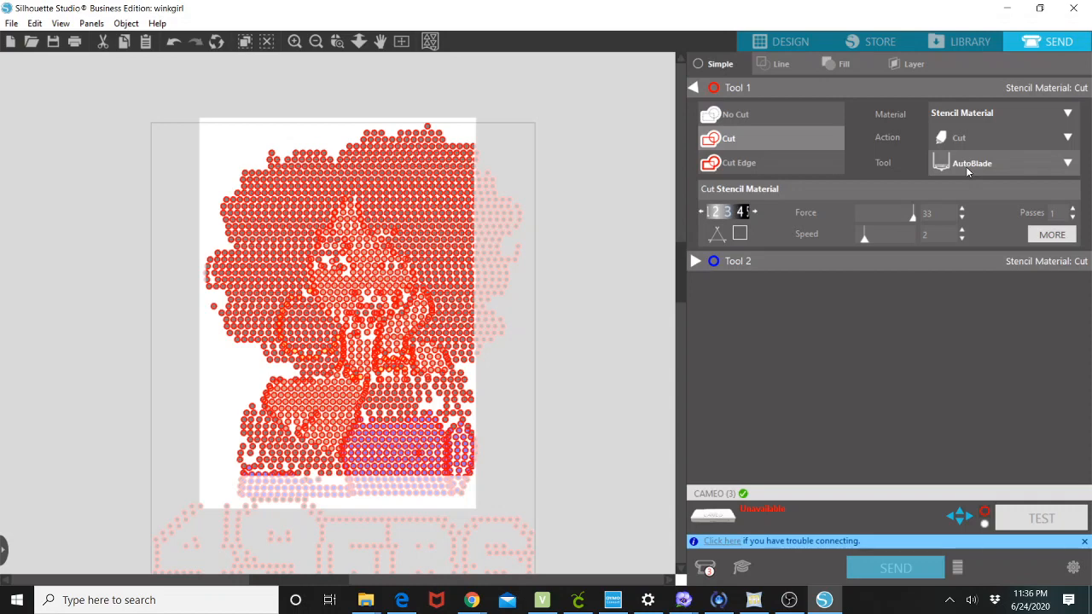
{"action": "left_click", "coordinate": [790, 600]}
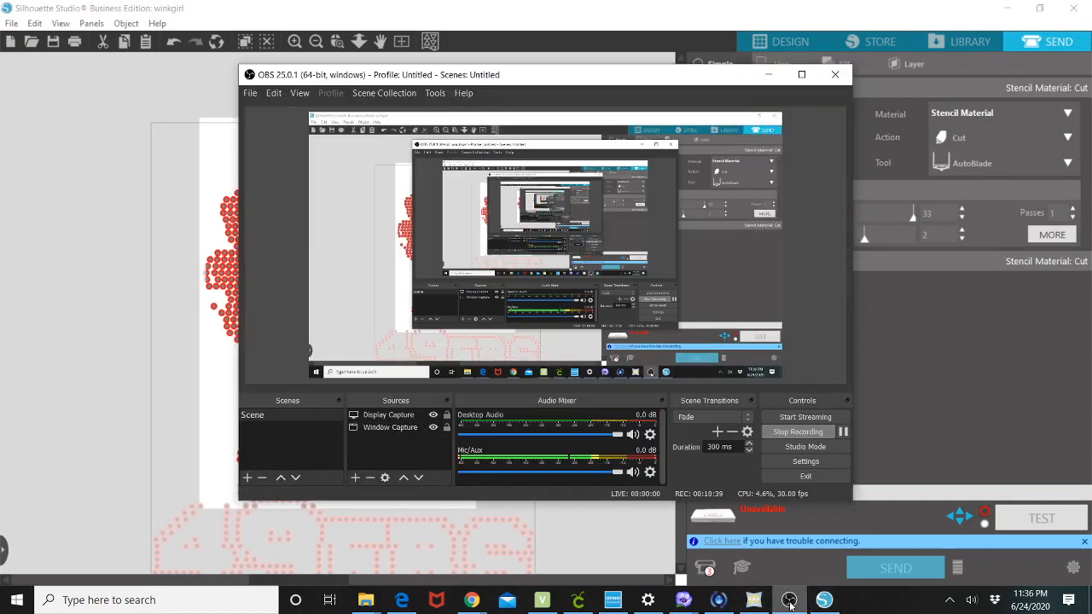
{"action": "left_click", "coordinate": [1, 417]}
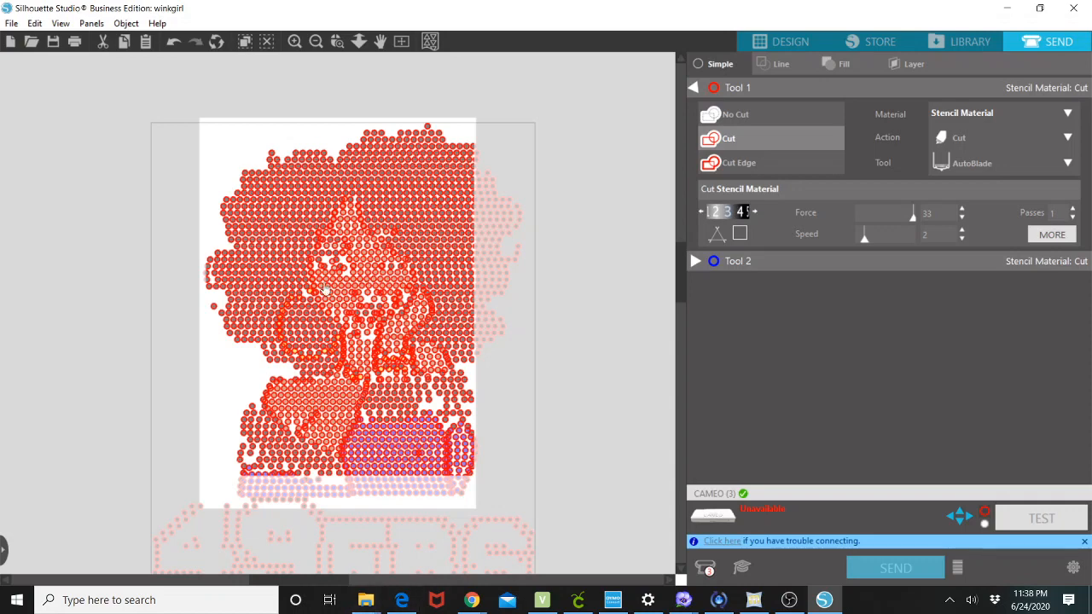
{"action": "left_click", "coordinate": [789, 41]}
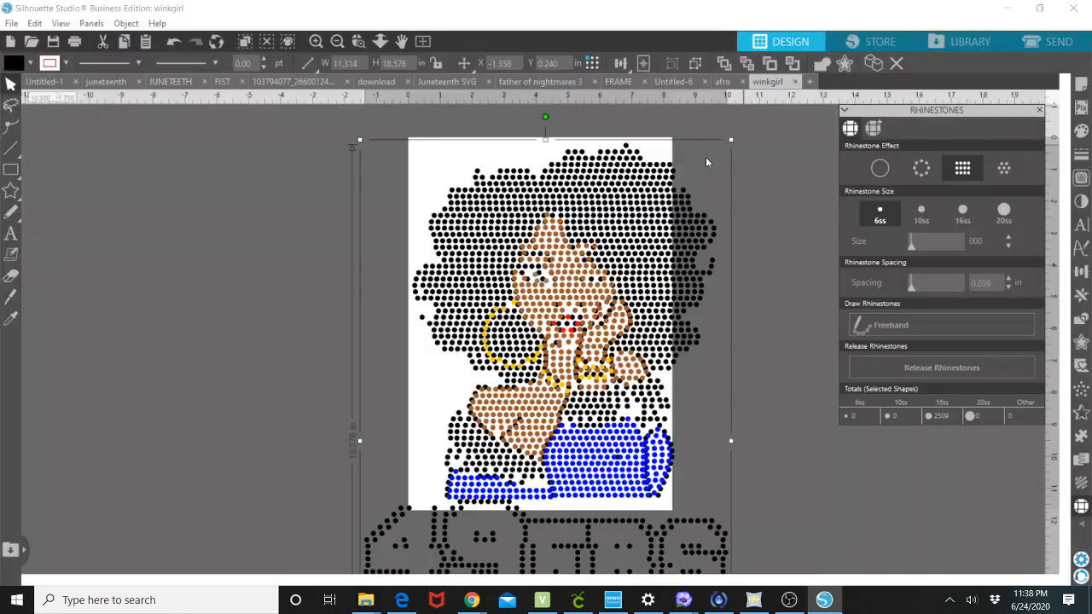
Move the winkgirl design slightly up and left, briefly viewing the rhinestone library tab before returning to the effects tab.
{"action": "left_click_drag", "start_coordinate": [650, 346], "coordinate": [628, 304]}
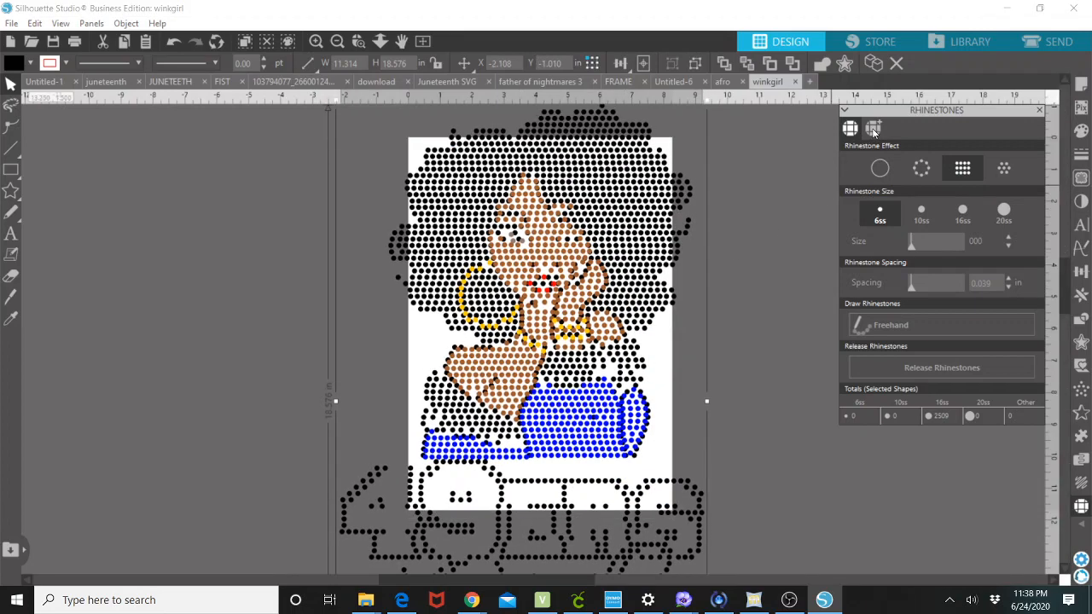
{"action": "left_click", "coordinate": [873, 130]}
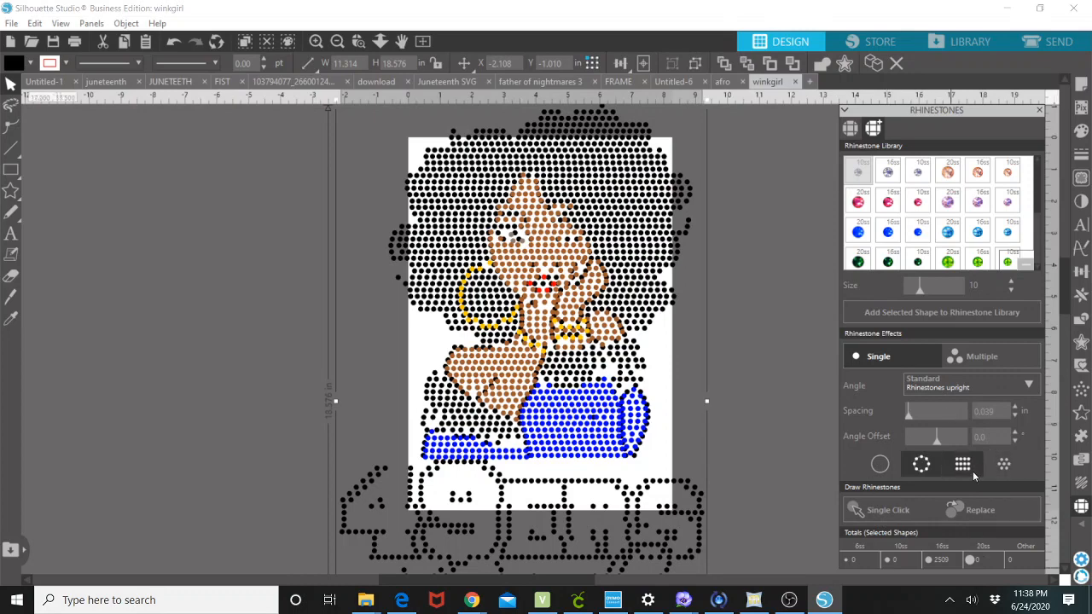
{"action": "left_click", "coordinate": [851, 129]}
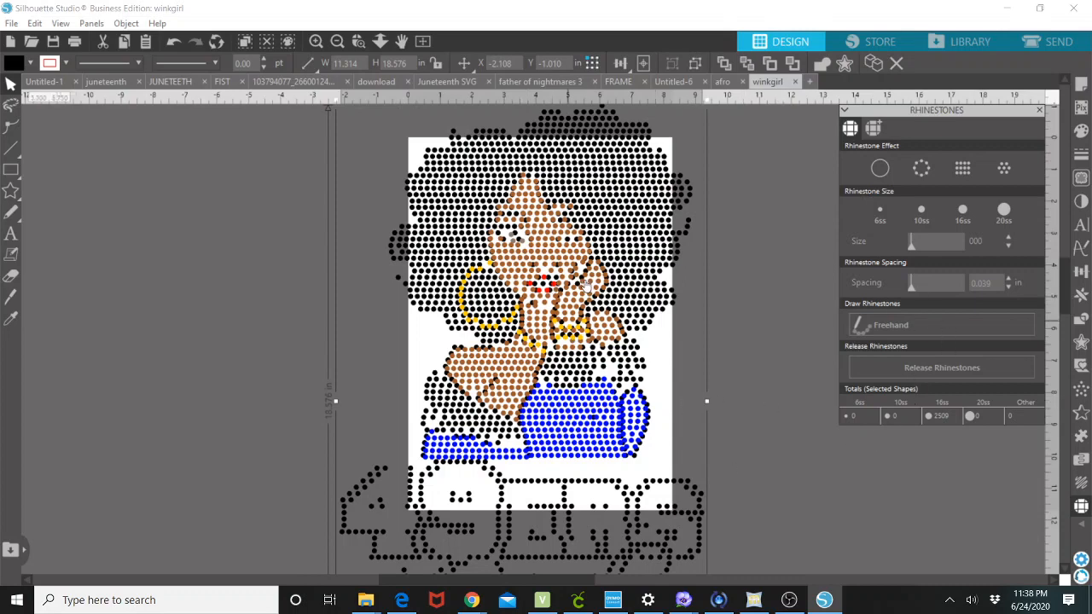
Set the page's media width and height to 30 inches each in Page Setup.
{"action": "scroll", "coordinate": [601, 310], "scroll_direction": "down", "scroll_amount": 1}
{"action": "scroll", "coordinate": [682, 408], "scroll_direction": "down", "scroll_amount": 1}
{"action": "scroll", "coordinate": [683, 408], "scroll_direction": "down", "scroll_amount": 1}
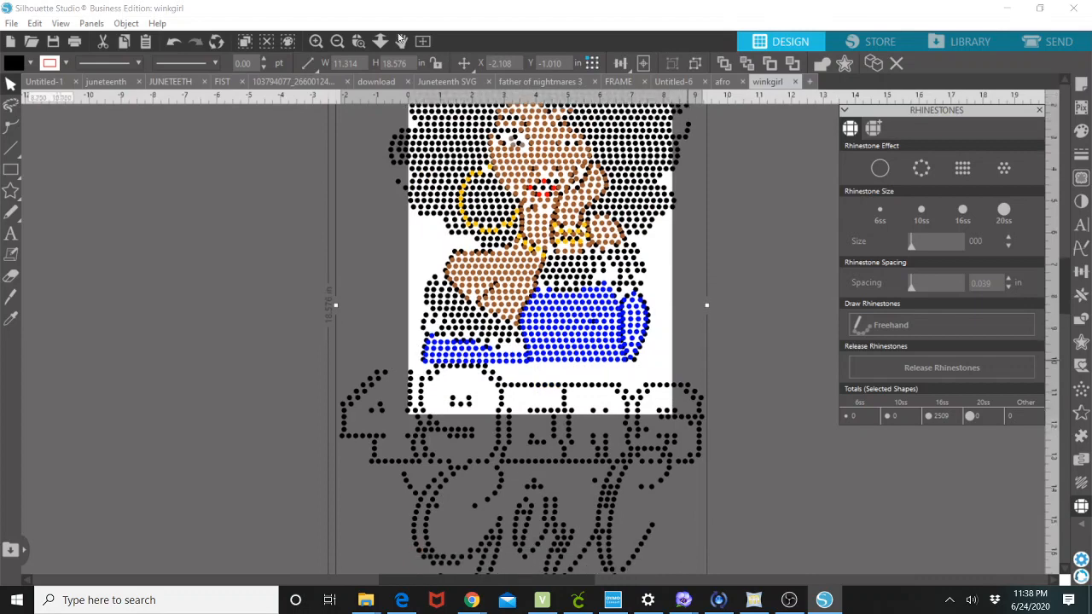
{"action": "left_click", "coordinate": [337, 41]}
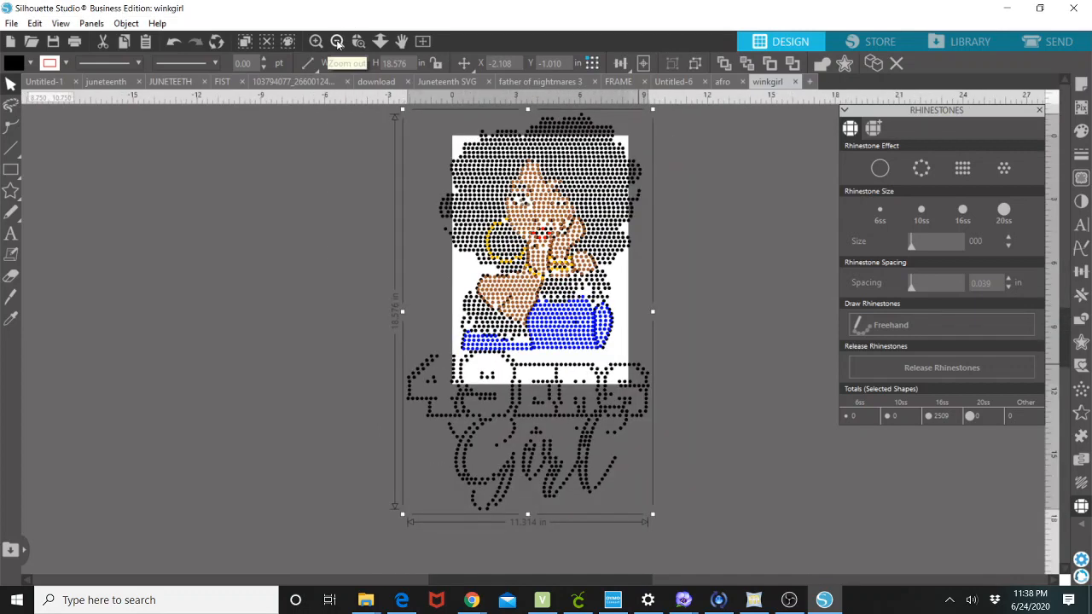
{"action": "left_click", "coordinate": [338, 41]}
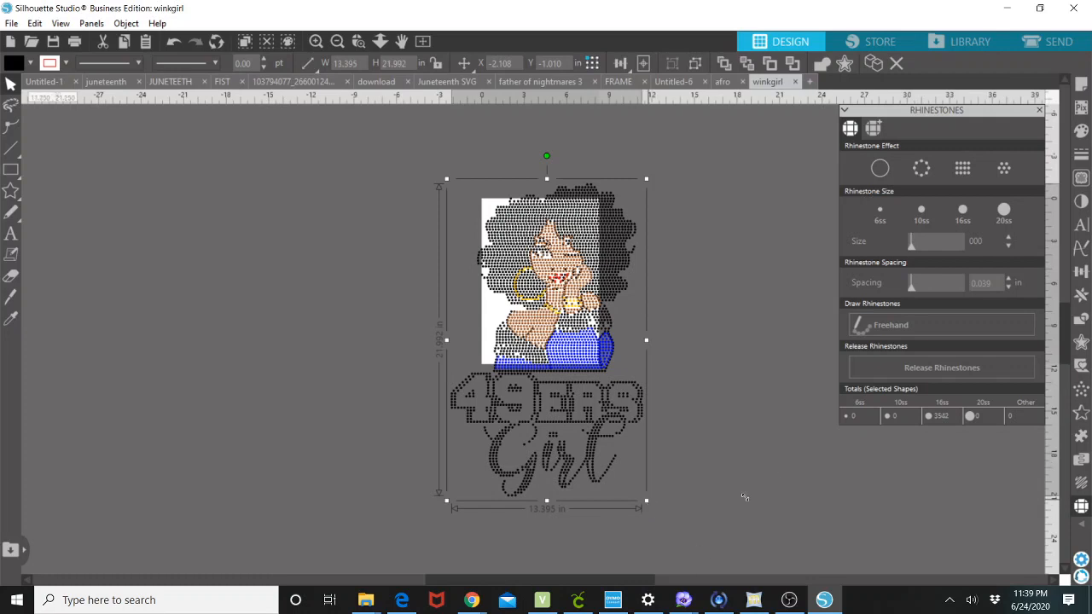
{"action": "left_click", "coordinate": [1082, 87]}
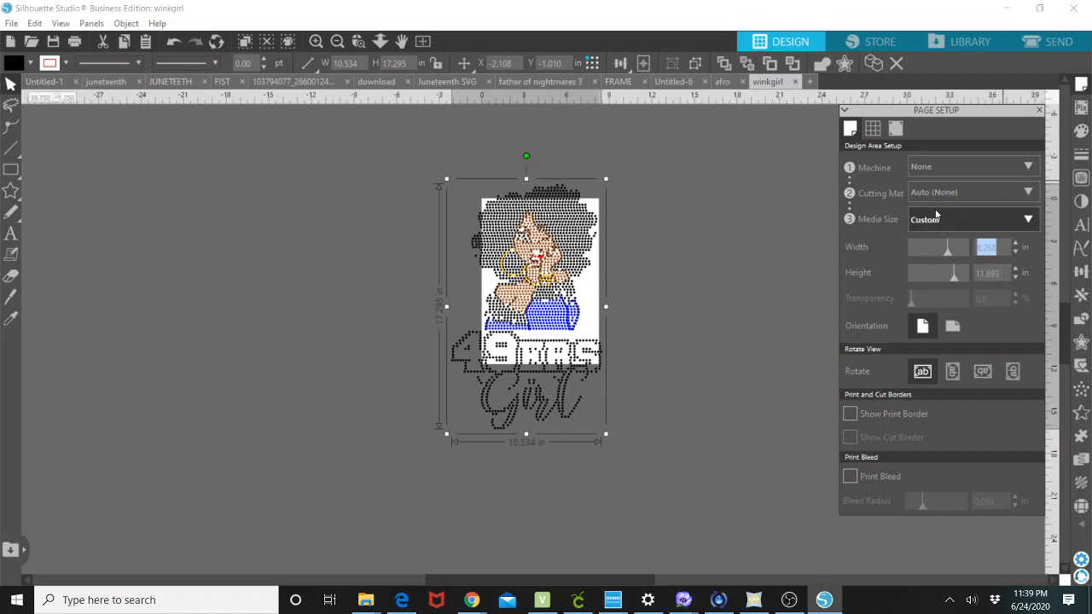
{"action": "type", "text": "30"}
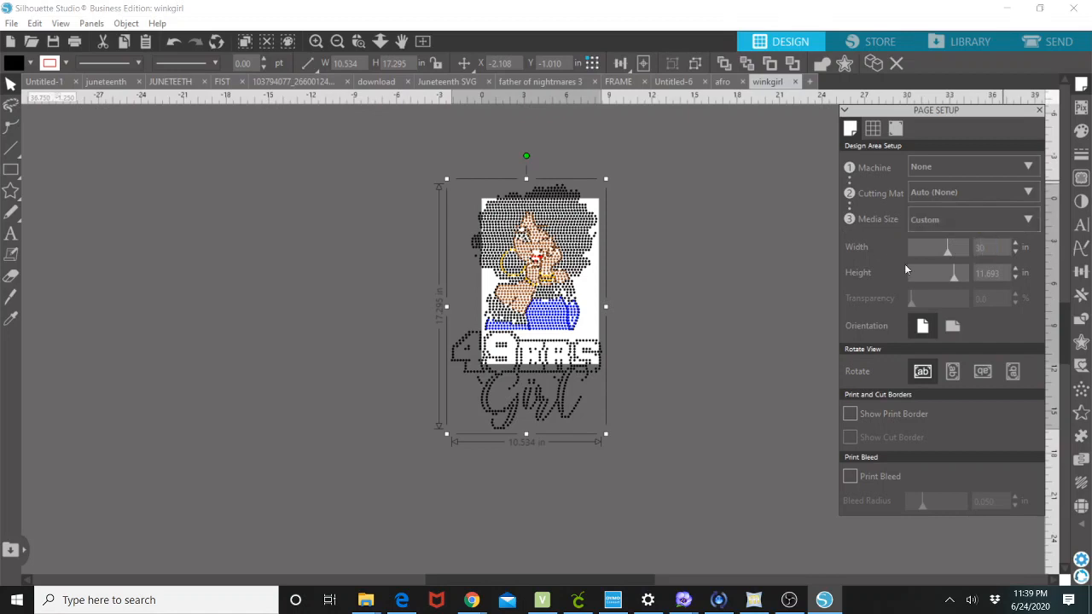
{"action": "key", "text": "Tab"}
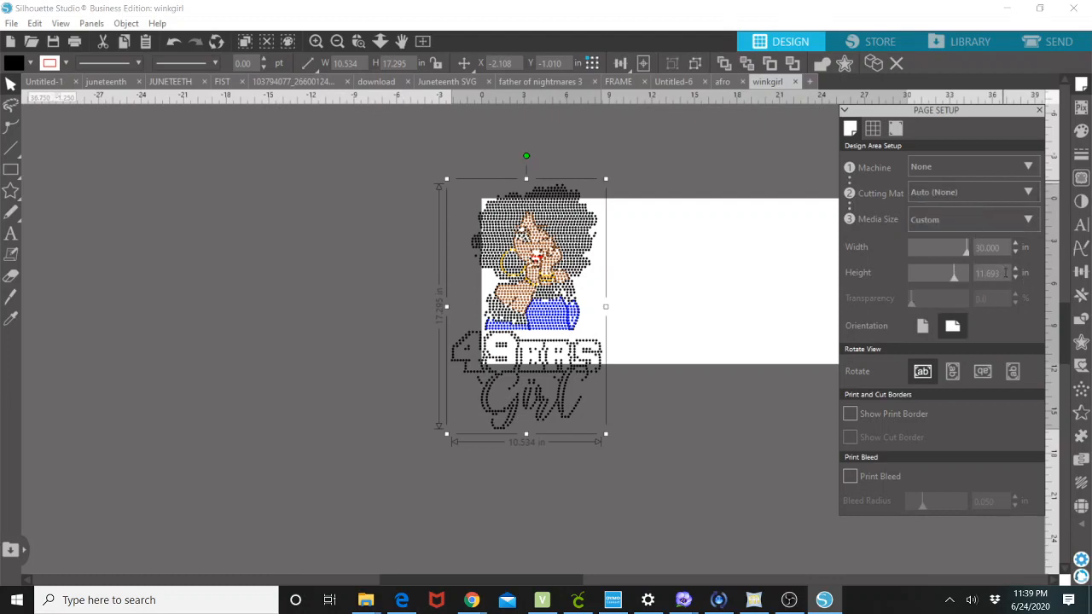
{"action": "left_click_drag", "start_coordinate": [998, 267], "coordinate": [944, 275]}
{"action": "type", "text": "30"}
{"action": "key", "text": "Return"}
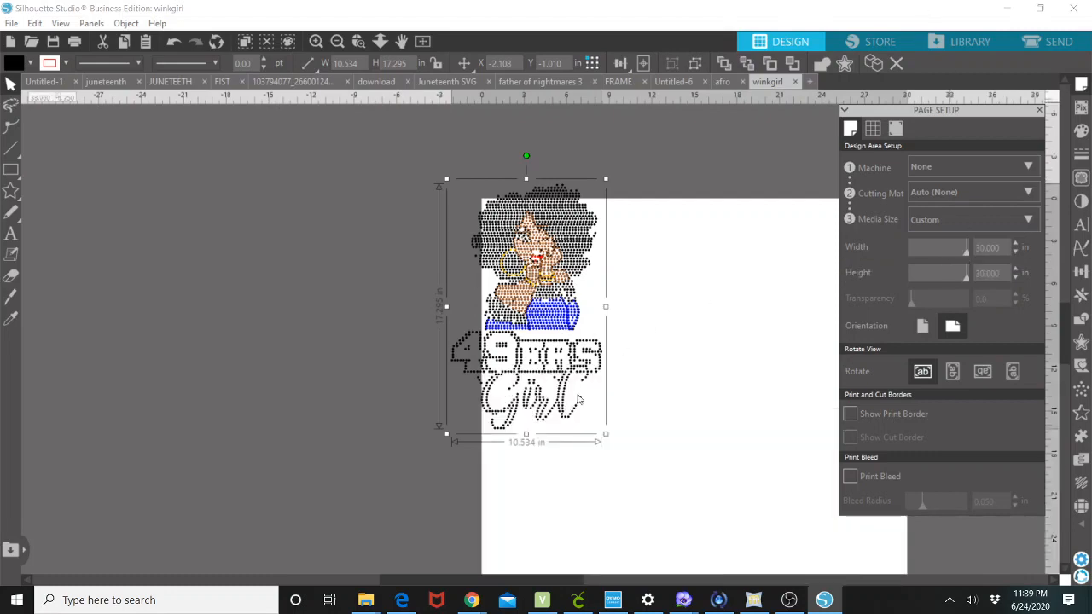
Move the winkgirl design onto the middle of the enlarged 30 by 30 inch page.
{"action": "left_click_drag", "start_coordinate": [543, 267], "coordinate": [678, 381]}
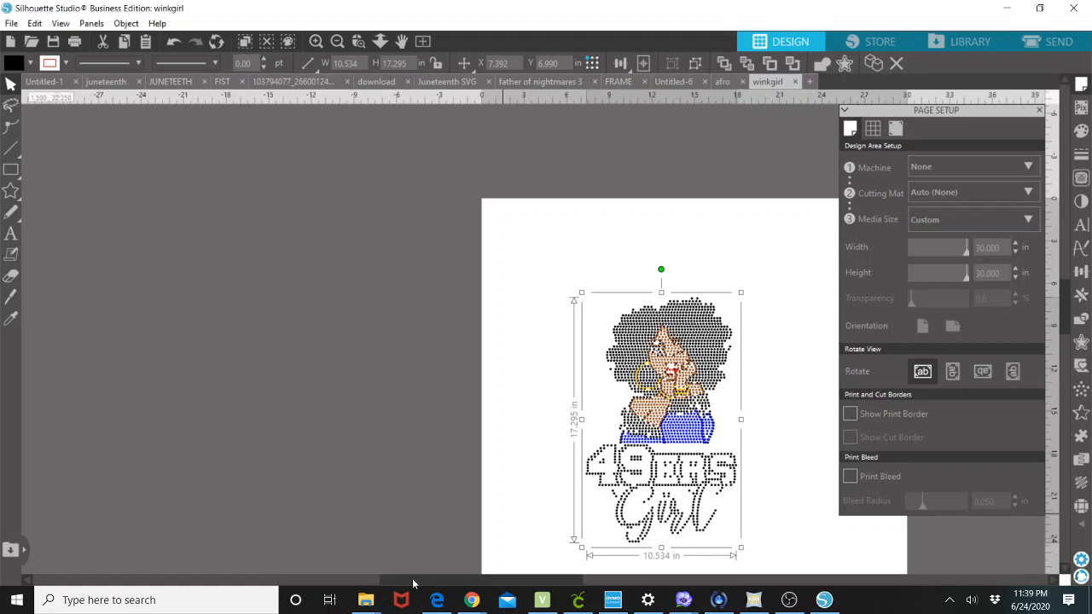
{"action": "left_click_drag", "start_coordinate": [414, 580], "coordinate": [495, 574]}
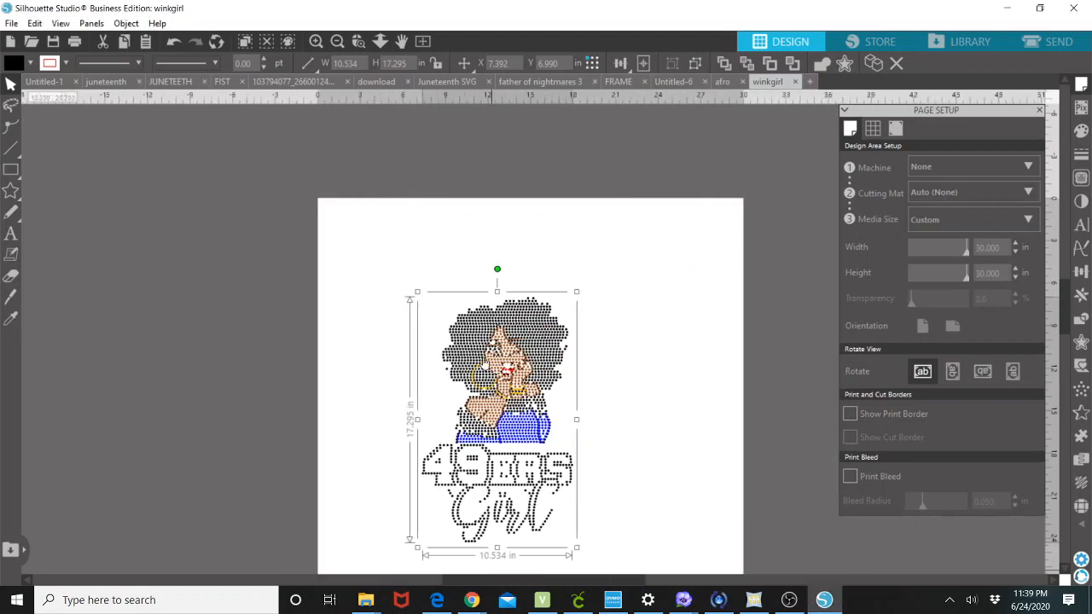
{"action": "left_click", "coordinate": [337, 41]}
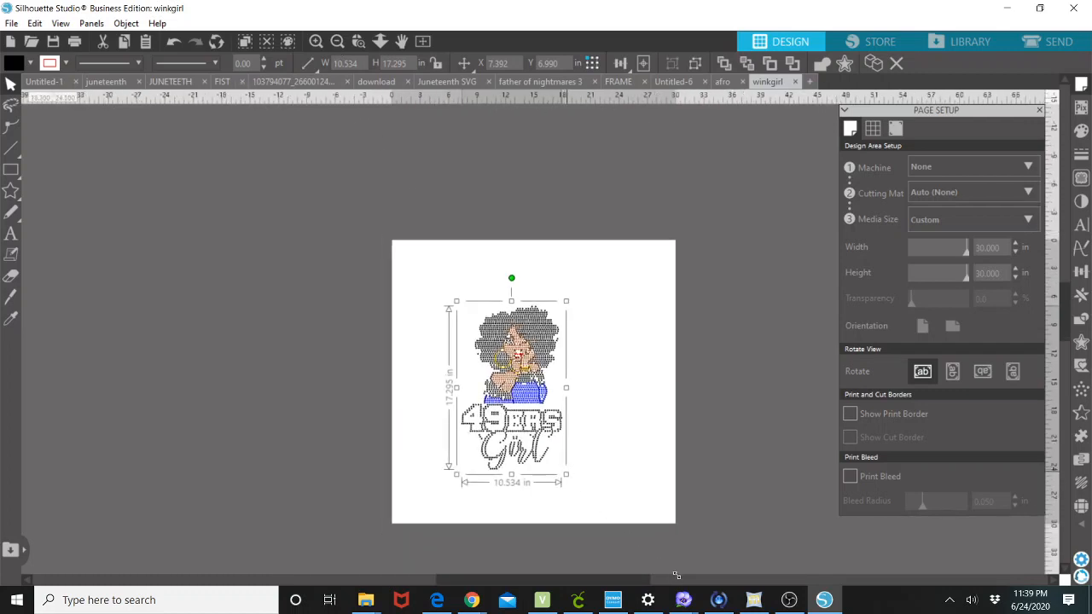
Scale the design proportionally with the aspect ratio locked to about 16.8 by 27.5 inches and position it on the page.
{"action": "left_click_drag", "start_coordinate": [677, 576], "coordinate": [678, 580]}
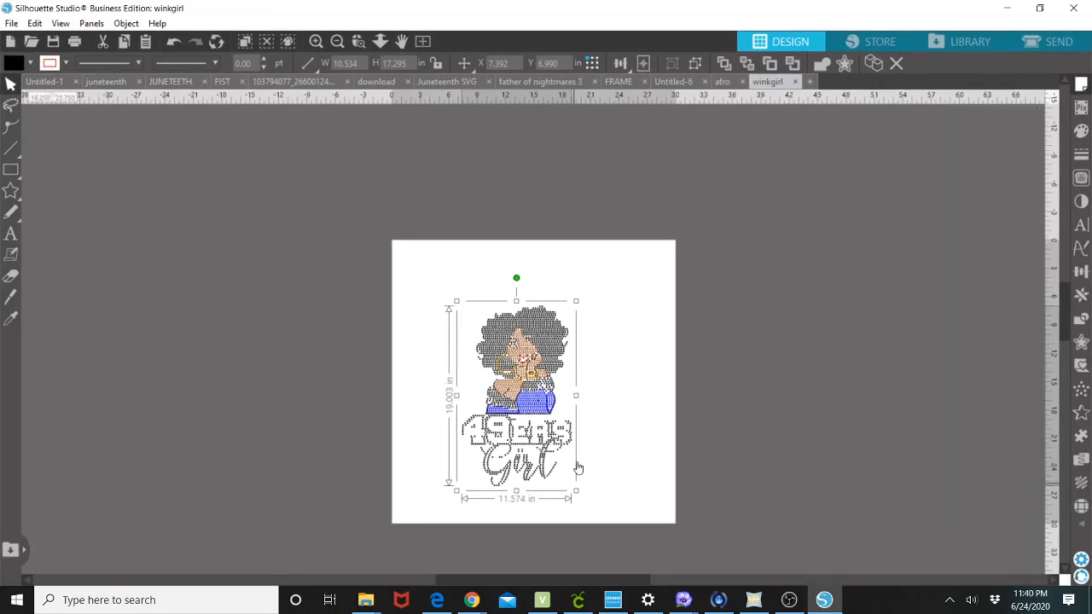
{"action": "key", "text": "ctrl+z"}
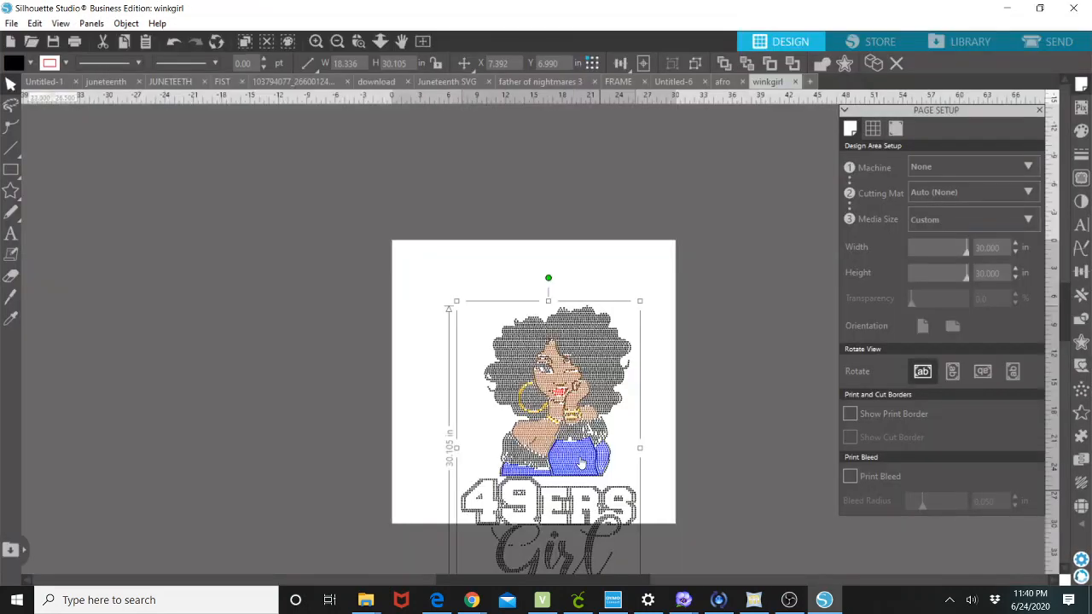
{"action": "left_click_drag", "start_coordinate": [584, 465], "coordinate": [560, 378]}
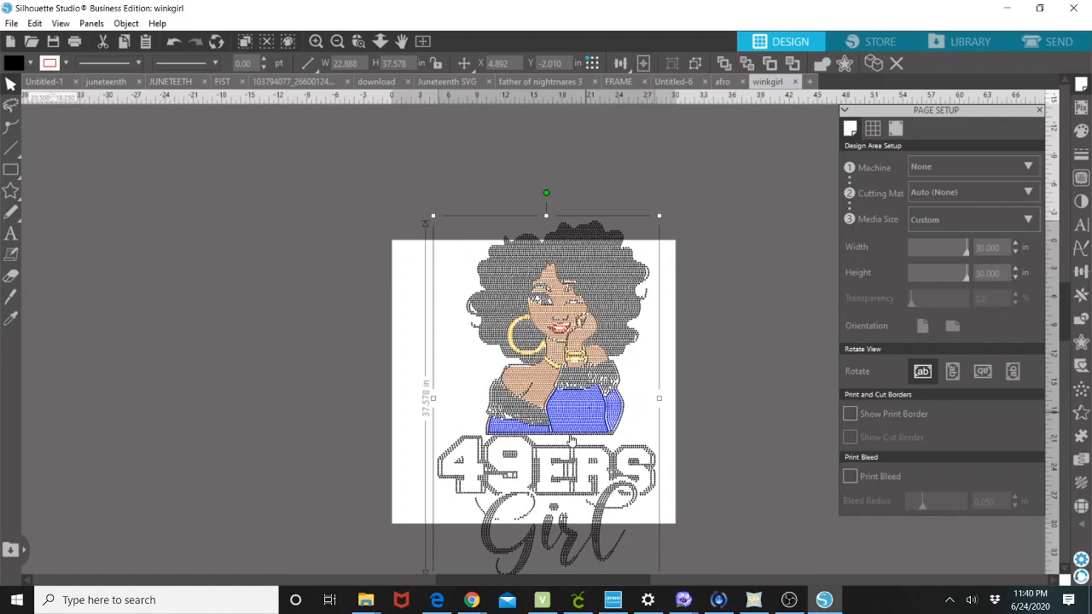
{"action": "left_click_drag", "start_coordinate": [572, 440], "coordinate": [556, 469]}
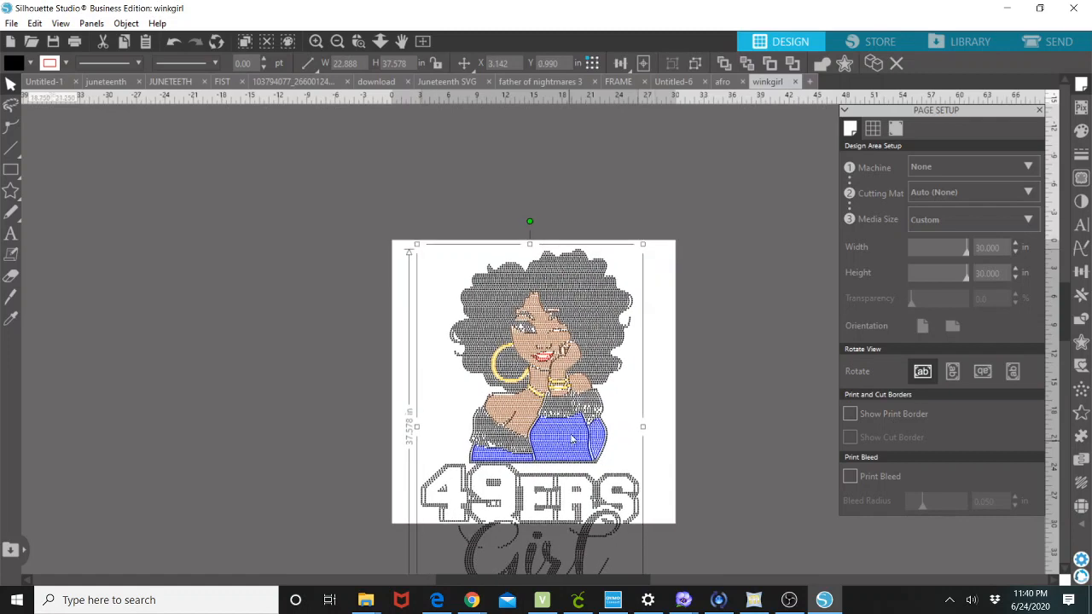
{"action": "left_click", "coordinate": [437, 64]}
{"action": "left_click", "coordinate": [641, 251]}
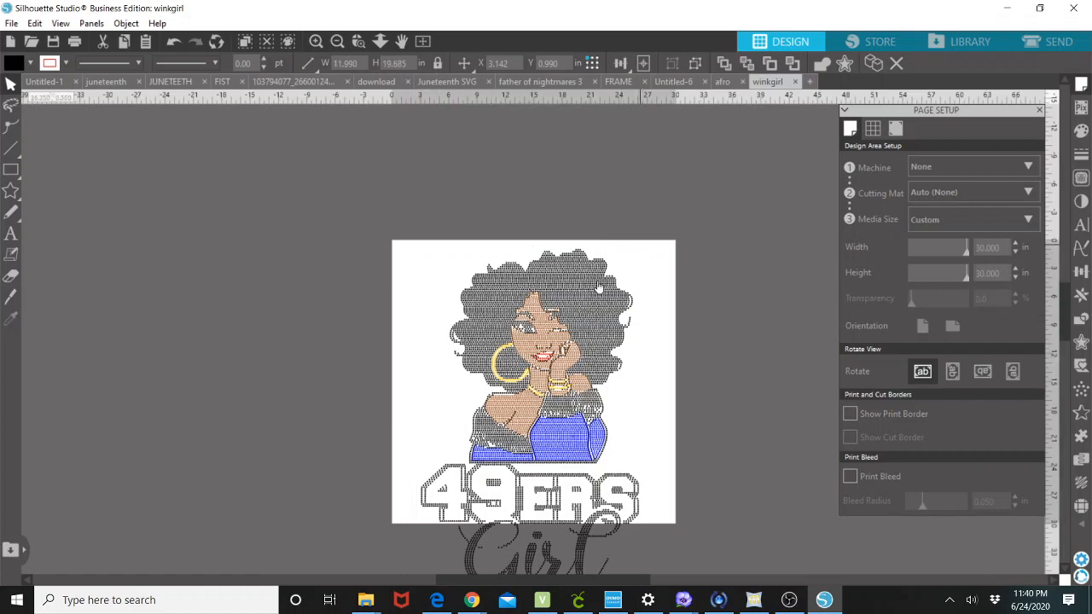
{"action": "left_click", "coordinate": [640, 252]}
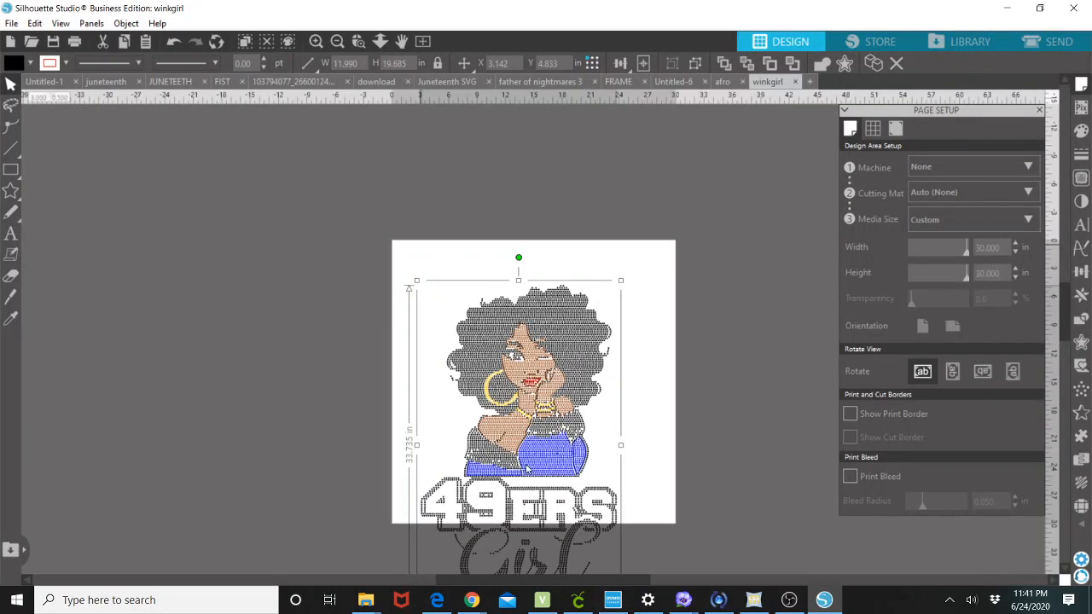
{"action": "left_click_drag", "start_coordinate": [539, 461], "coordinate": [555, 367]}
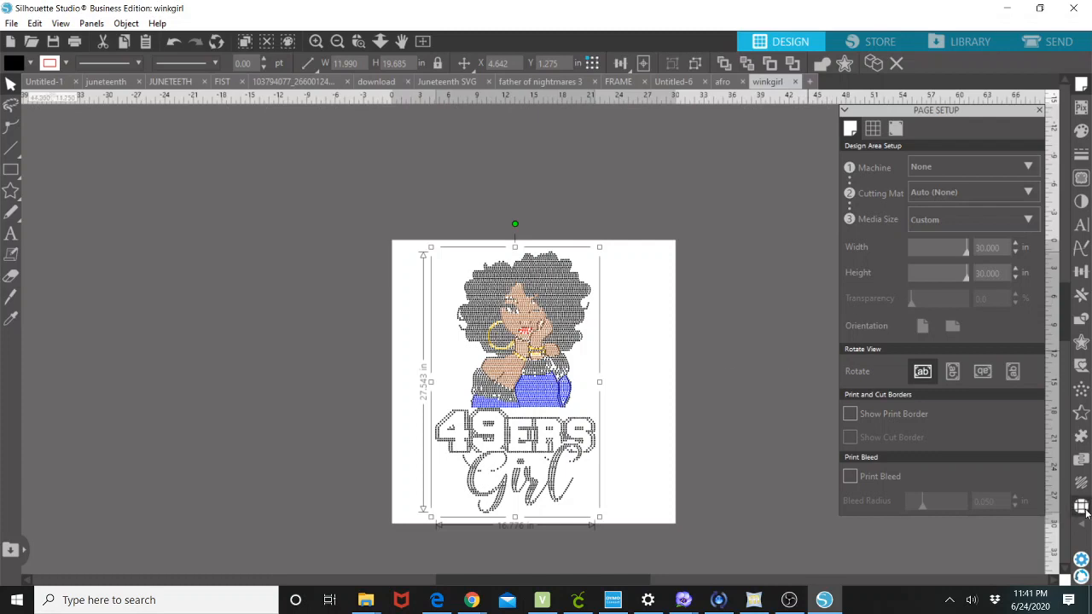
Draw a single freehand rhinestone beside the design and switch its size to 16ss.
{"action": "left_click", "coordinate": [1081, 506]}
{"action": "left_click", "coordinate": [916, 325]}
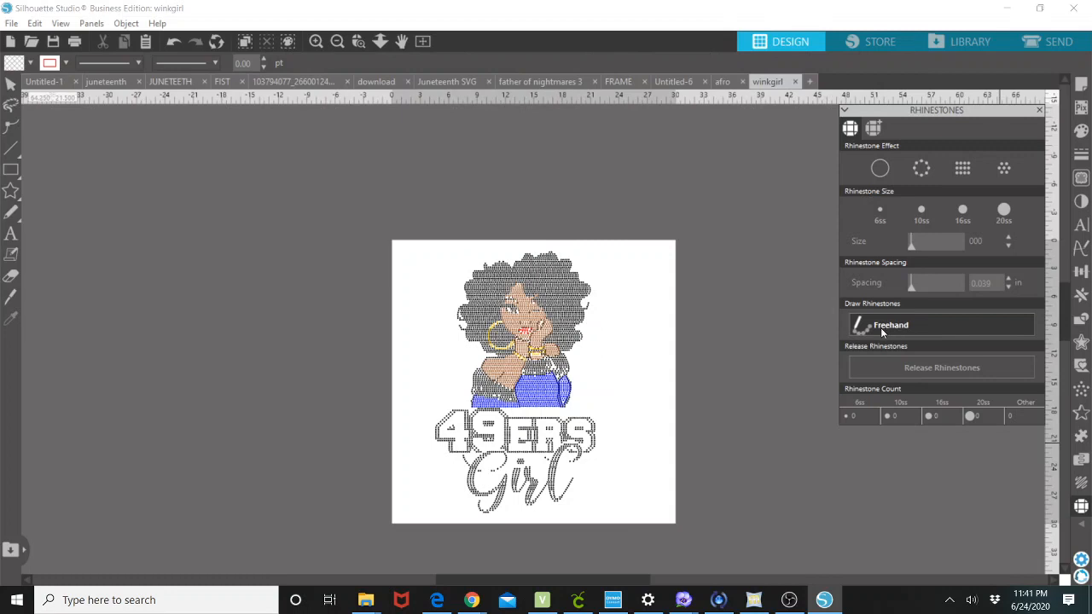
{"action": "left_click", "coordinate": [619, 376]}
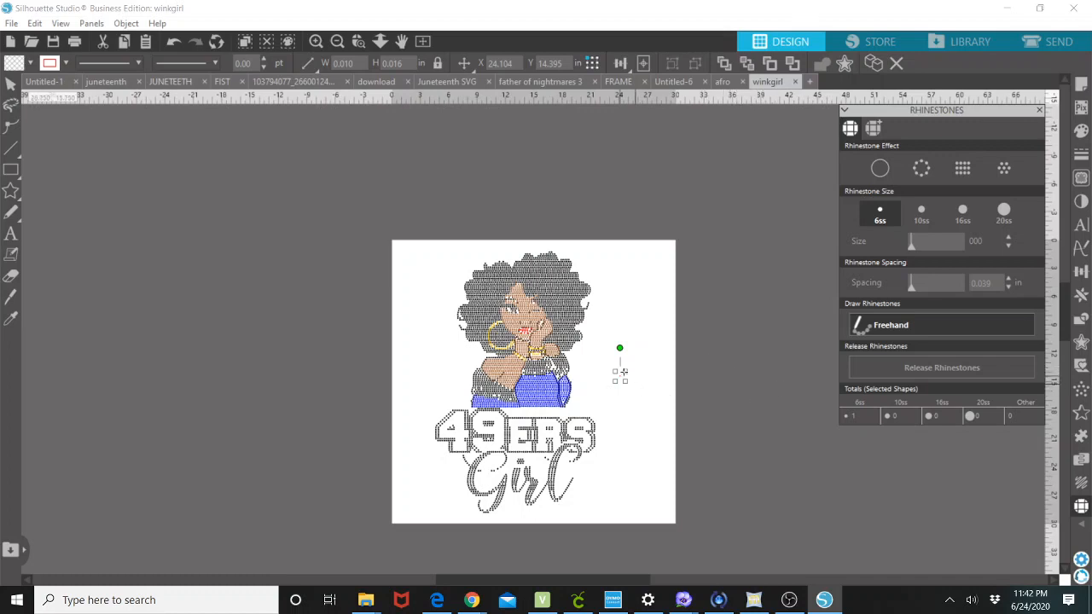
{"action": "left_click", "coordinate": [10, 83]}
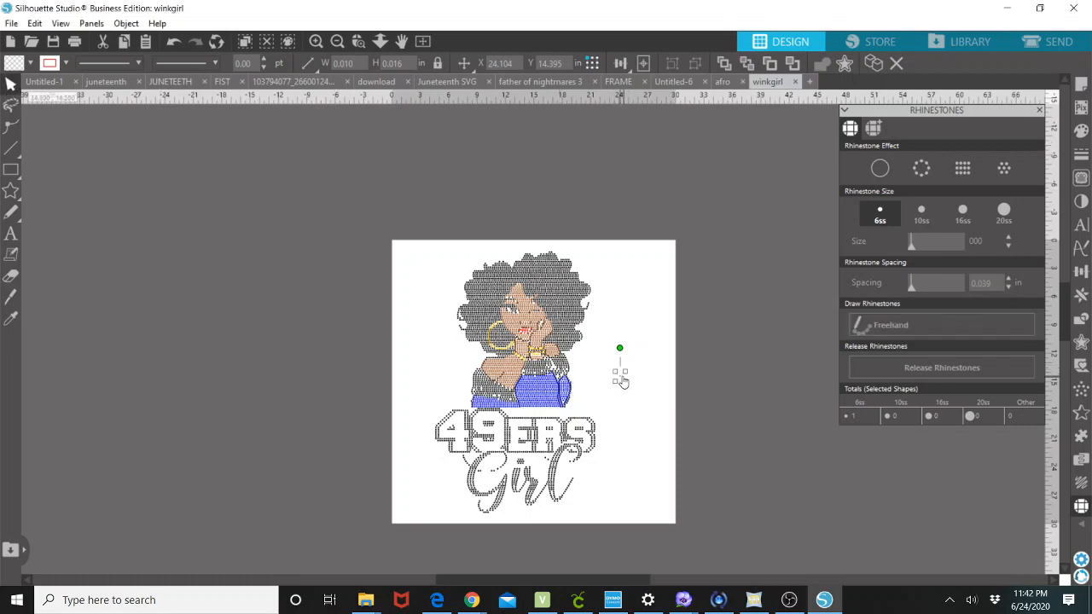
{"action": "left_click", "coordinate": [922, 213]}
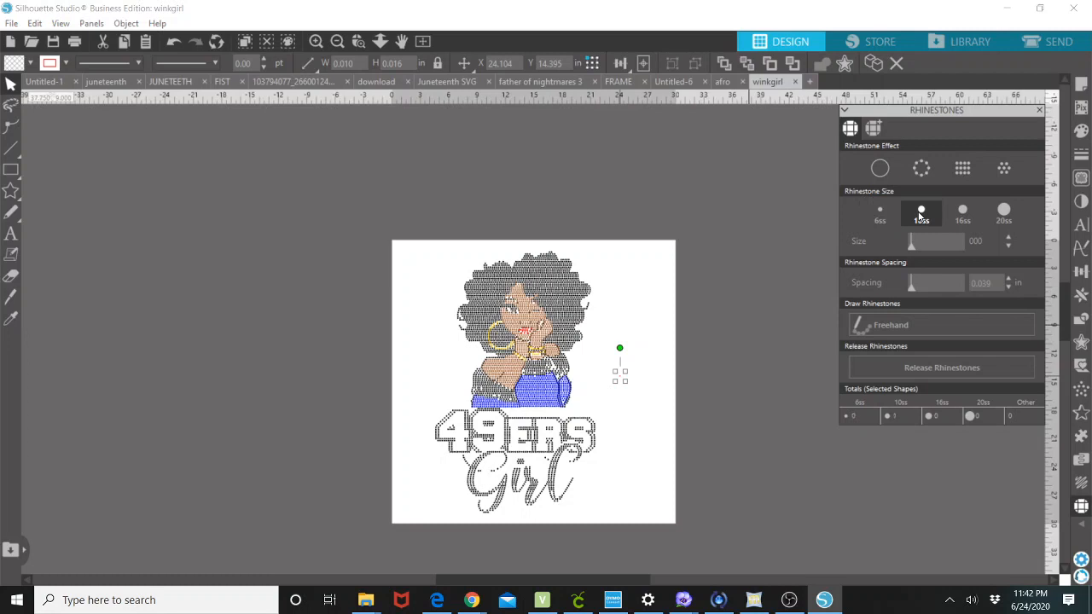
{"action": "left_click", "coordinate": [967, 212]}
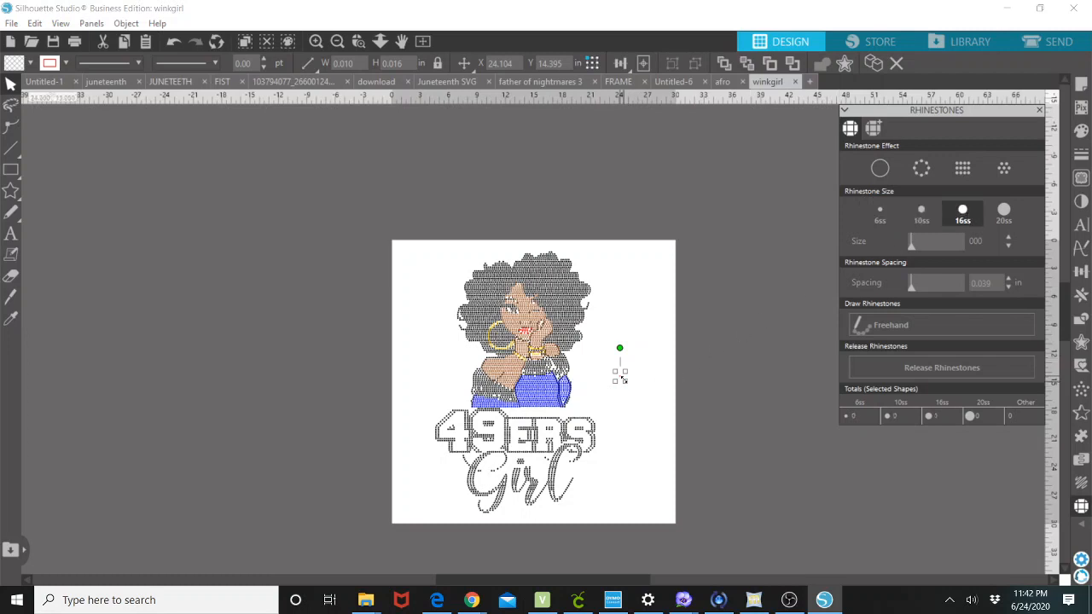
Stretch the single freehand rhinestone, then select and delete it.
{"action": "left_click_drag", "start_coordinate": [622, 379], "coordinate": [638, 445]}
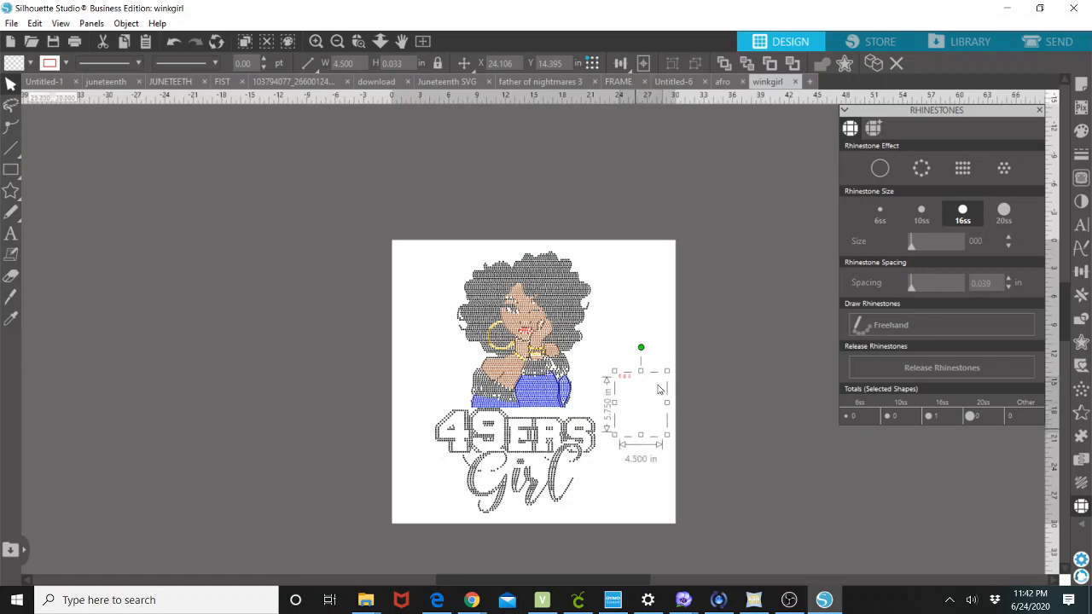
{"action": "left_click", "coordinate": [666, 350]}
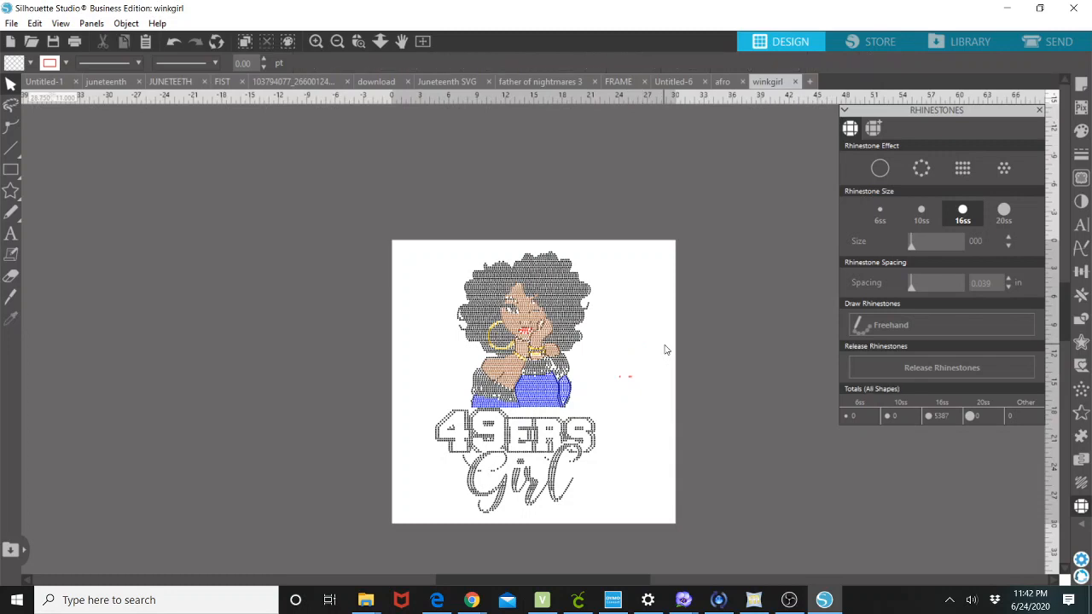
{"action": "left_click", "coordinate": [625, 379]}
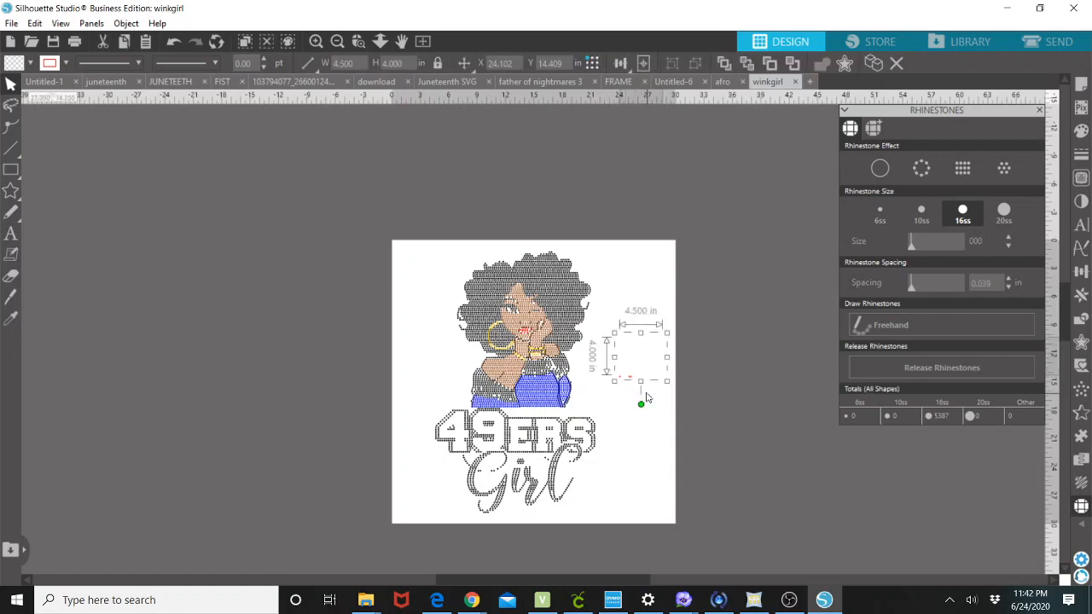
{"action": "key", "text": "Delete"}
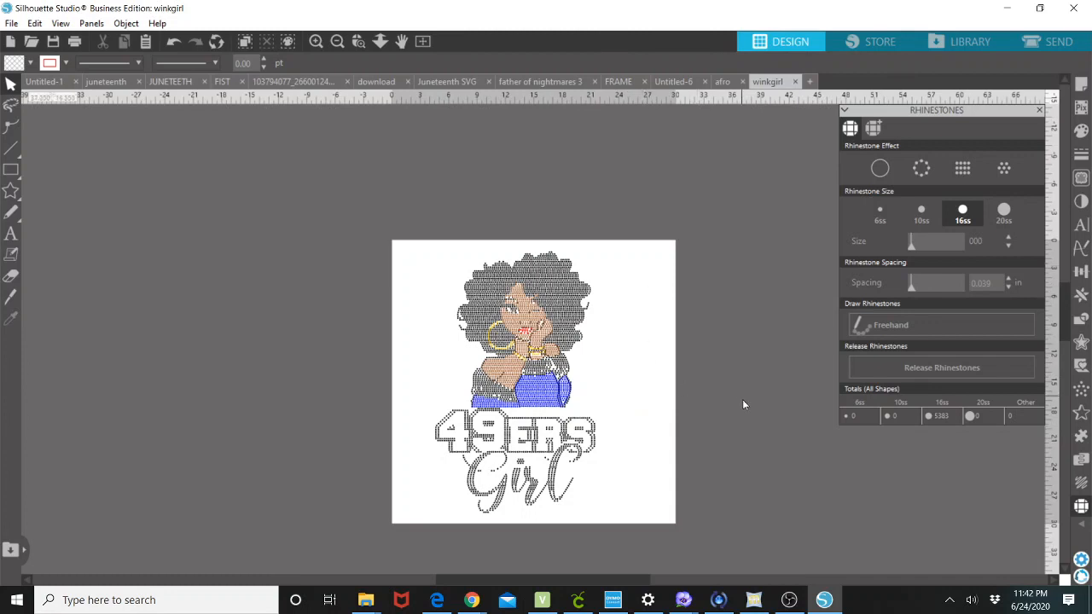
Select the winkgirl design and move it slightly up and right on the page.
{"action": "left_click", "coordinate": [562, 388]}
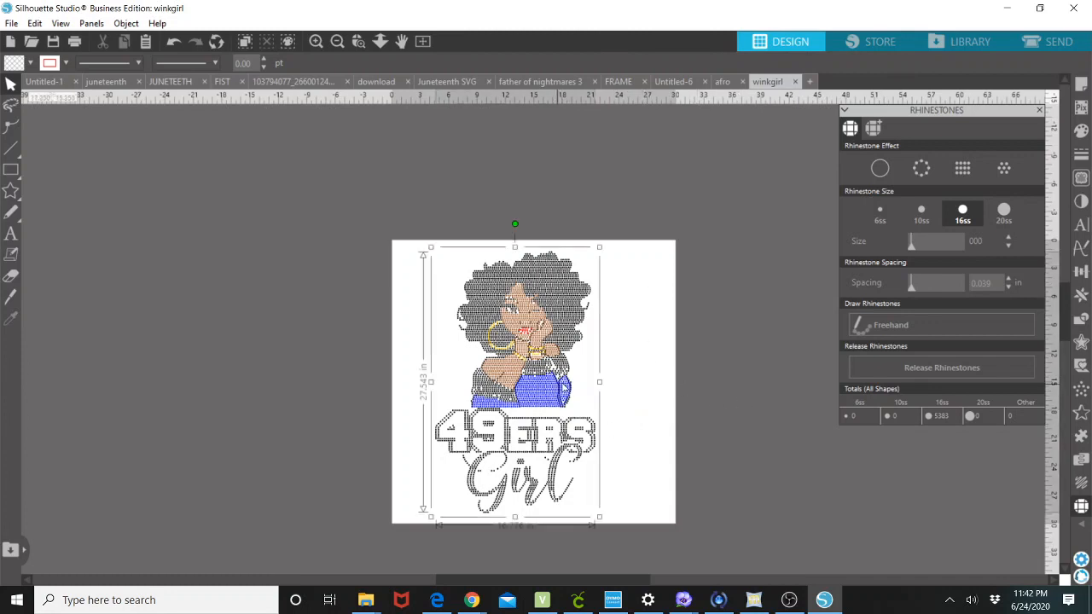
{"action": "left_click", "coordinate": [572, 385]}
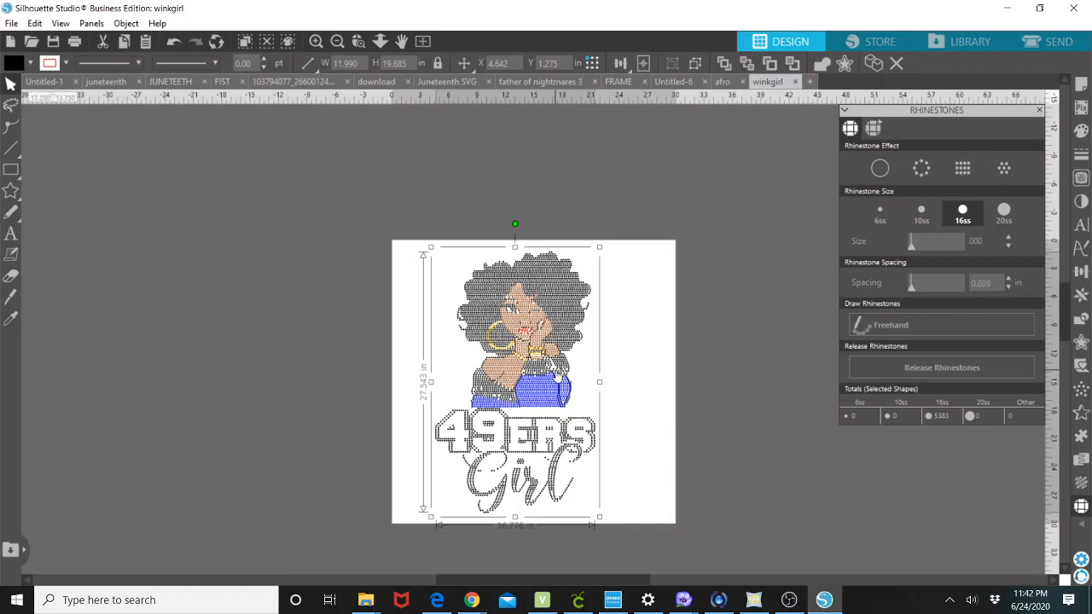
{"action": "left_click_drag", "start_coordinate": [556, 376], "coordinate": [577, 365]}
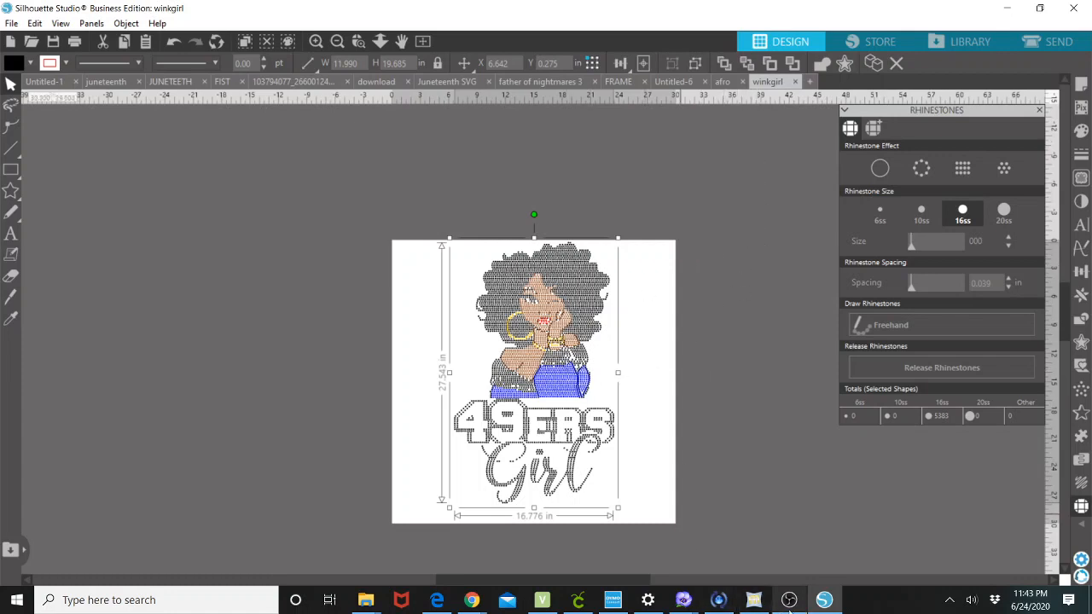
{"action": "mouse_move", "coordinate": [791, 607]}
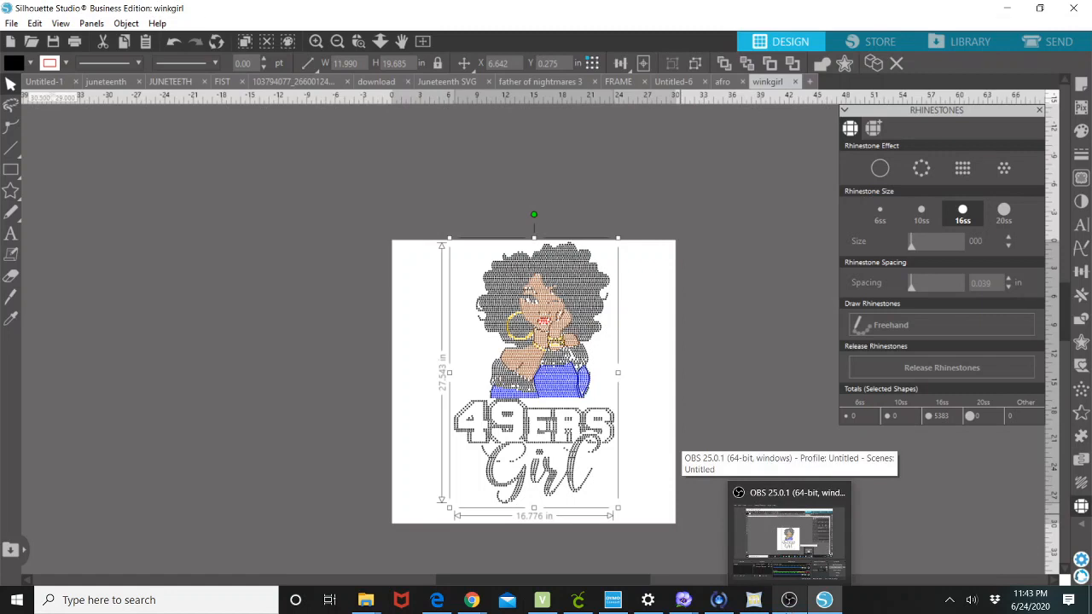
{"action": "left_click", "coordinate": [790, 602]}
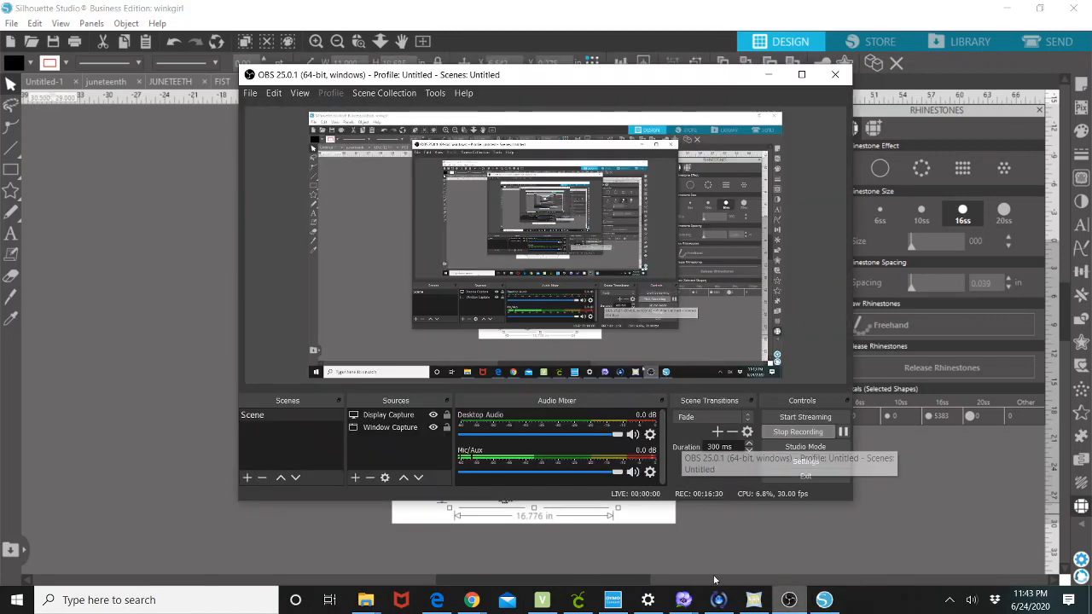